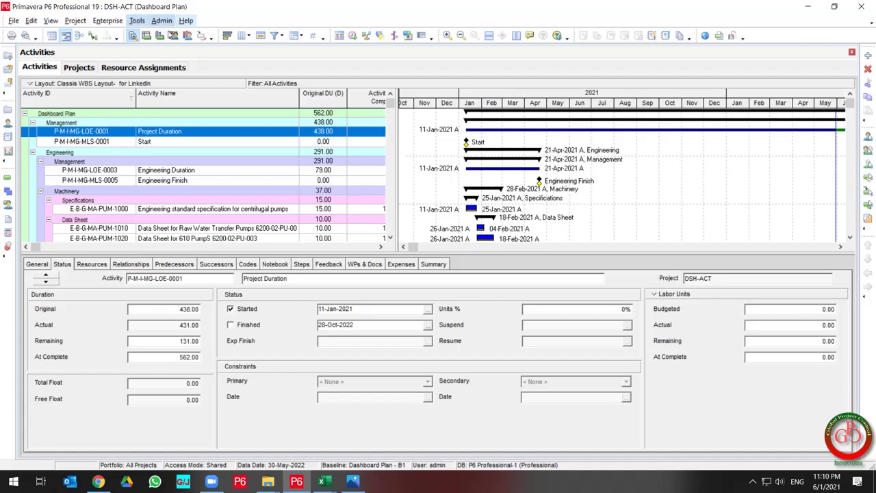
- Show the Resource Usage Profile and Resource Assignments panels in the bottom layout
{"action": "left_click", "coordinate": [188, 38]}
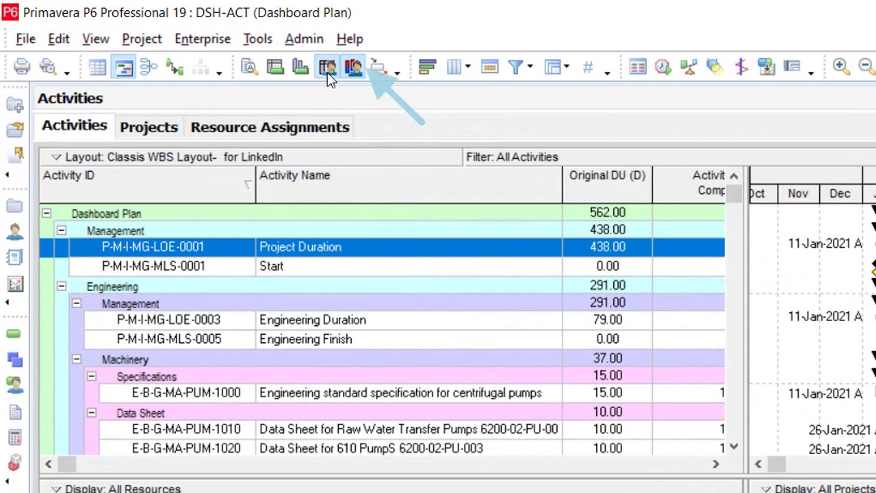
{"action": "left_click", "coordinate": [327, 67]}
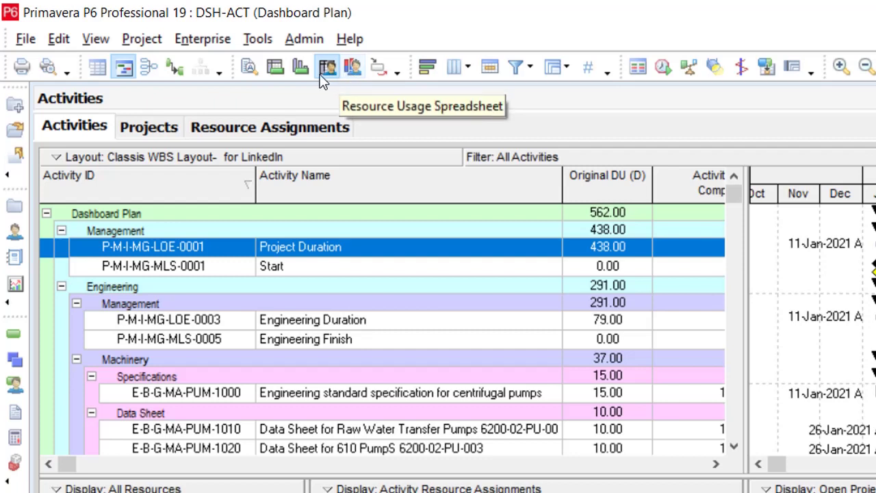
- Switch the bottom pane to the Resource Usage Spreadsheet through View > Show on Bottom
{"action": "left_click", "coordinate": [95, 39]}
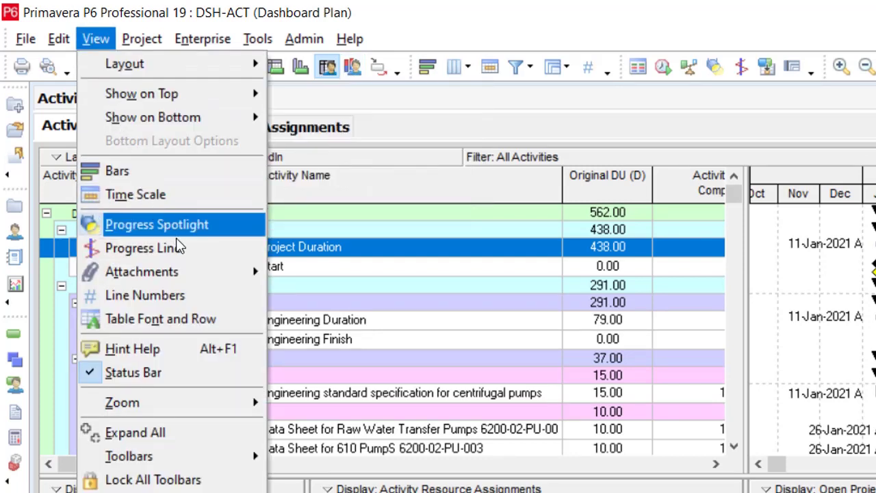
{"action": "mouse_move", "coordinate": [214, 271]}
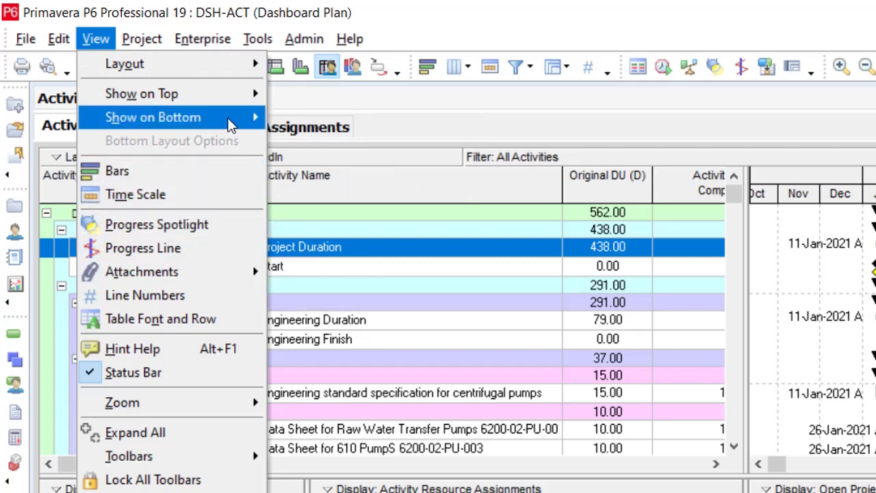
{"action": "mouse_move", "coordinate": [230, 123]}
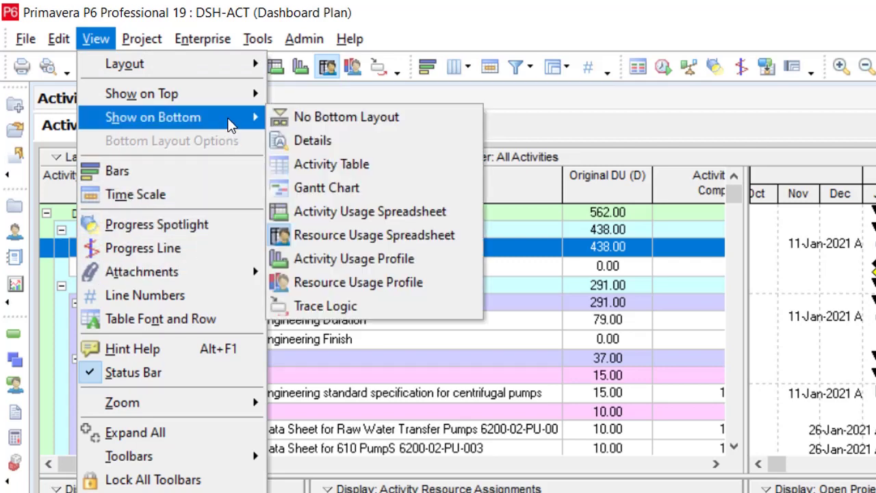
{"action": "left_click", "coordinate": [411, 237]}
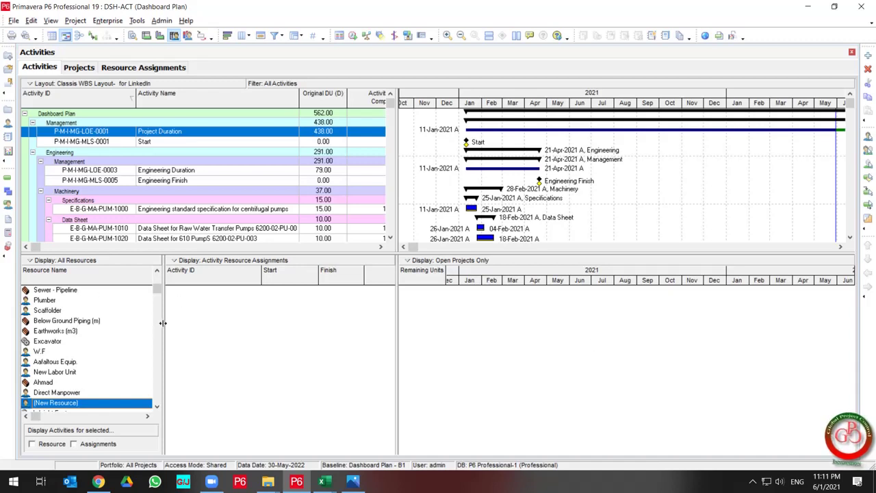
- Widen the resource list and filter it to the current project's resources
{"action": "left_click_drag", "start_coordinate": [199, 326], "coordinate": [198, 326]}
{"action": "left_click", "coordinate": [32, 261]}
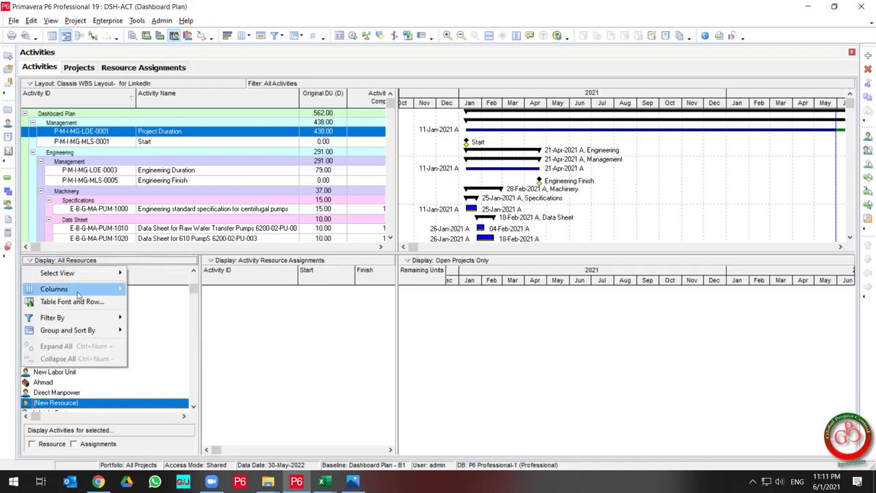
{"action": "mouse_move", "coordinate": [97, 320]}
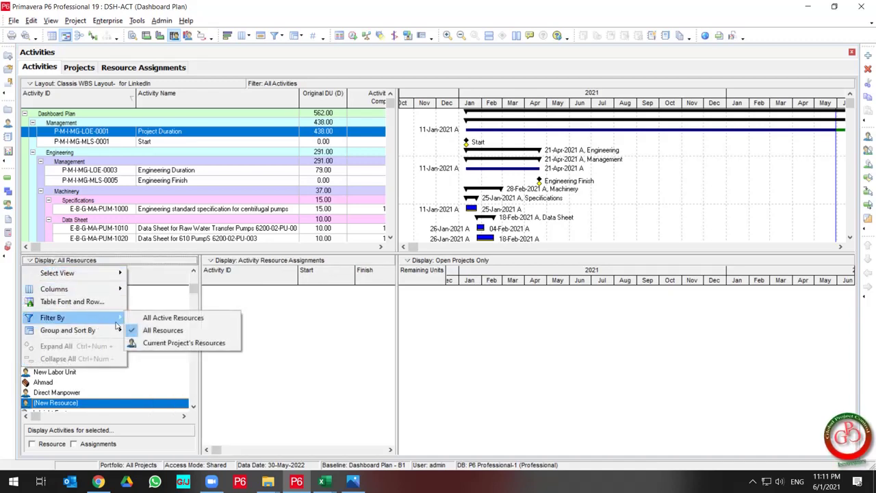
{"action": "left_click", "coordinate": [155, 347]}
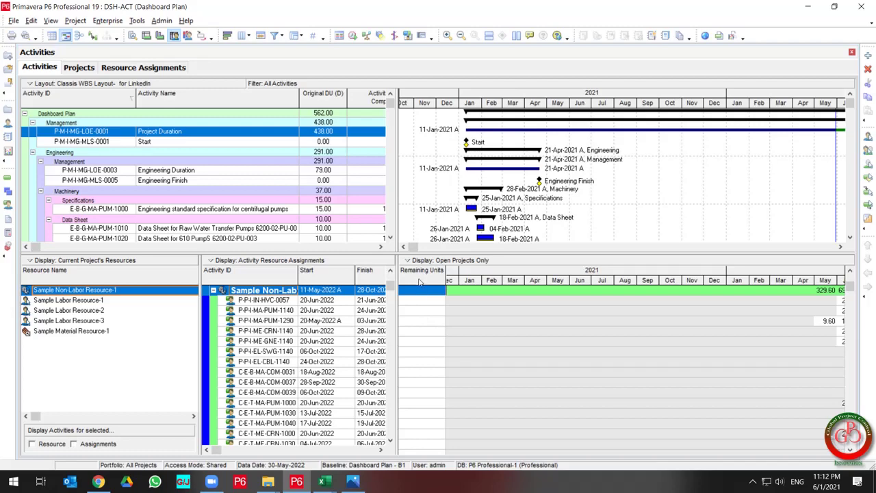
- Scroll the usage spreadsheet to 2022 and toggle its Actual Units and Budgeted Units fields
{"action": "left_click", "coordinate": [840, 246]}
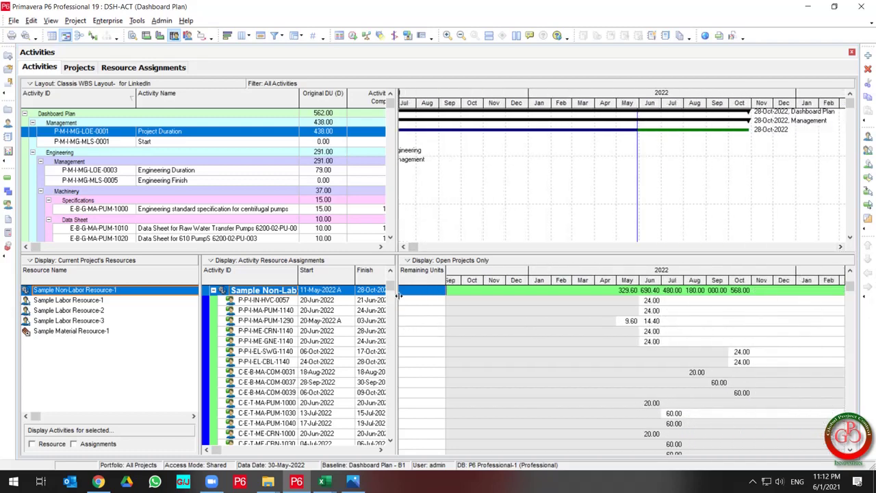
{"action": "right_click", "coordinate": [421, 286]}
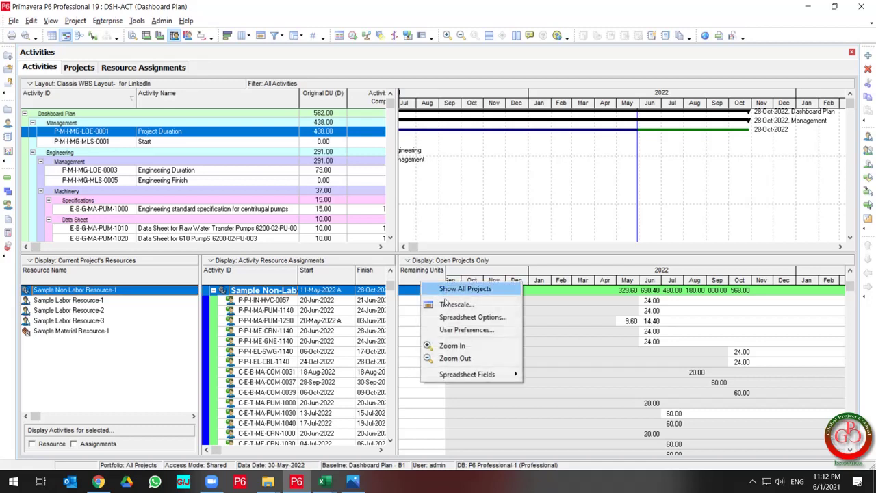
{"action": "mouse_move", "coordinate": [491, 378]}
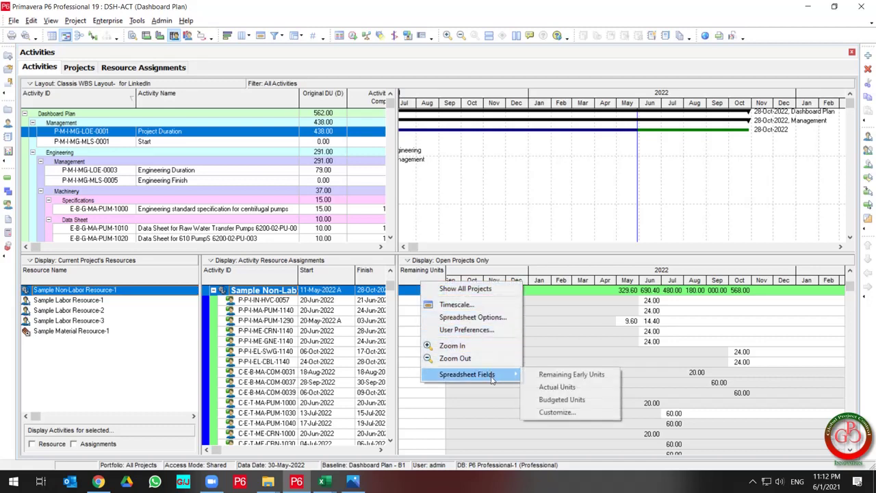
{"action": "left_click", "coordinate": [554, 387]}
{"action": "right_click", "coordinate": [425, 281]}
{"action": "mouse_move", "coordinate": [493, 377]}
{"action": "left_click", "coordinate": [551, 395]}
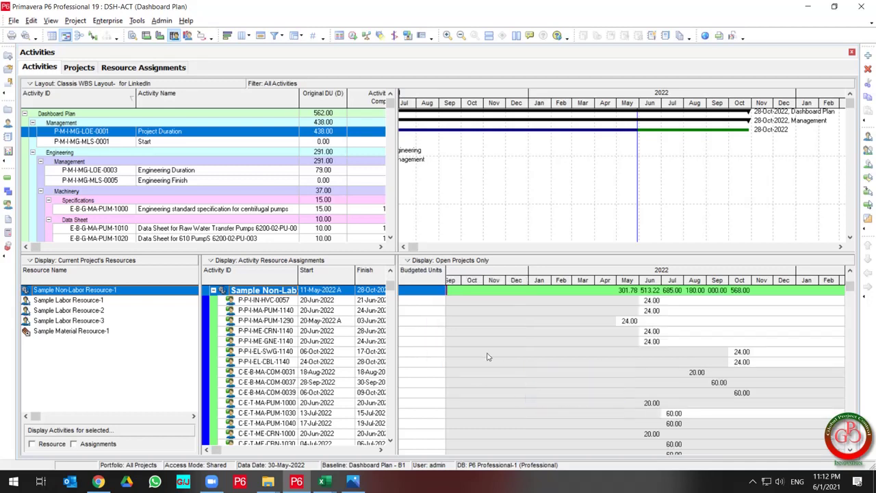
- Customize spreadsheet fields so Budgeted Units and Actual Units are the selected options
{"action": "right_click", "coordinate": [417, 274]}
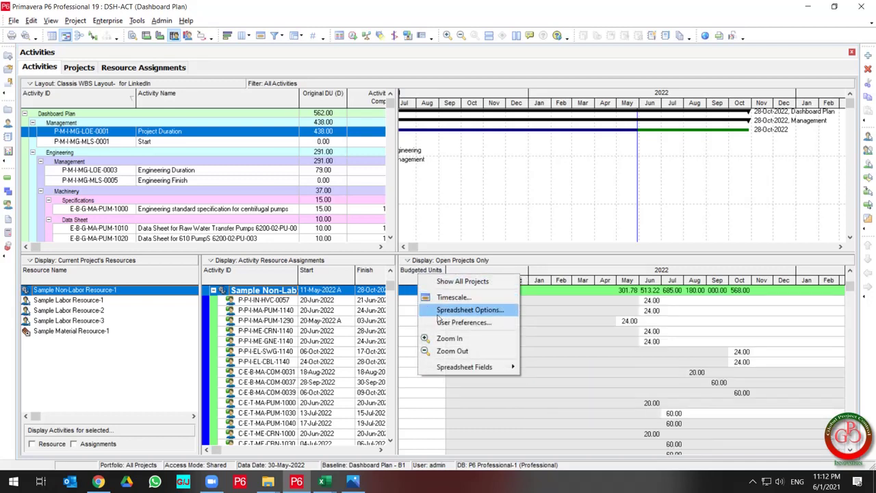
{"action": "mouse_move", "coordinate": [498, 370]}
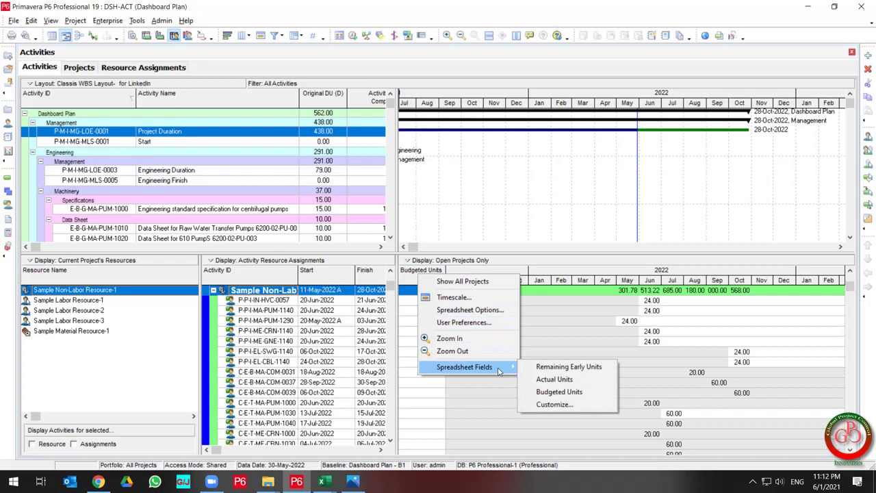
{"action": "left_click", "coordinate": [557, 407]}
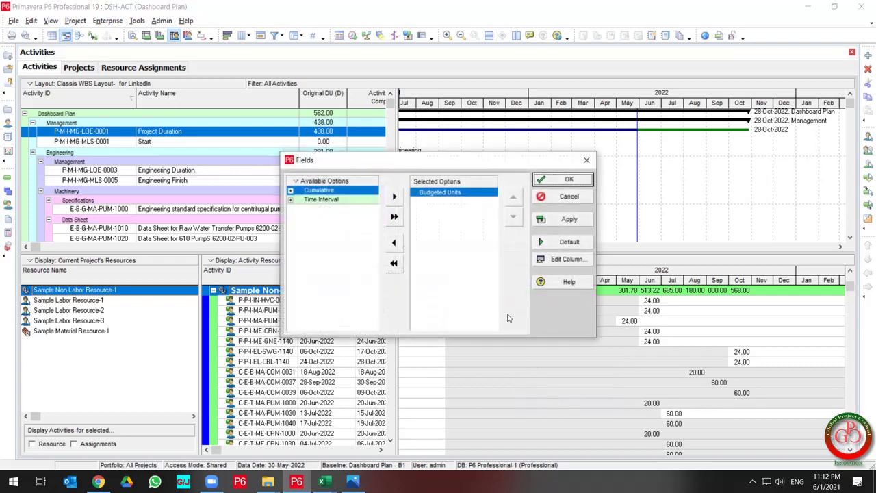
{"action": "double_click", "coordinate": [444, 194]}
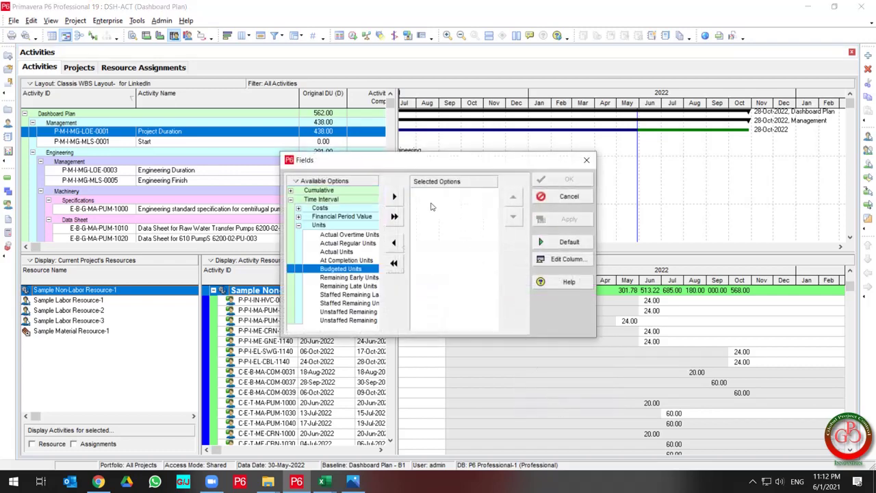
{"action": "double_click", "coordinate": [351, 269]}
{"action": "double_click", "coordinate": [342, 251]}
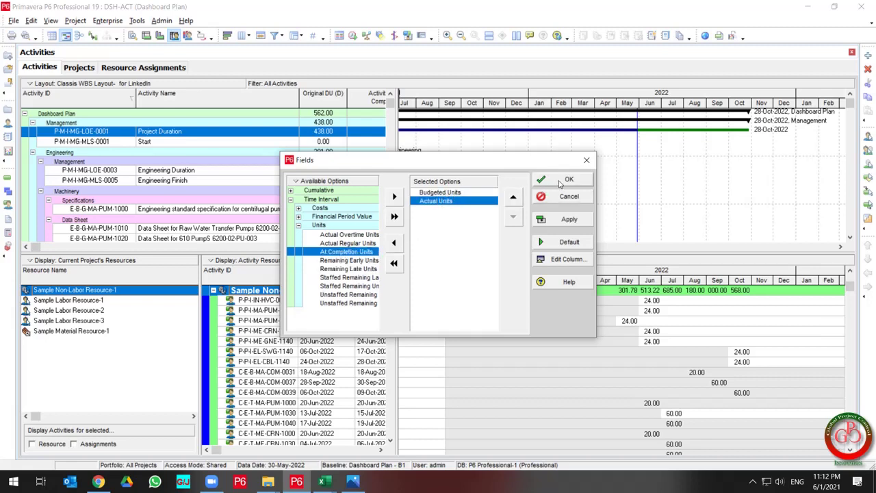
{"action": "left_click", "coordinate": [559, 181]}
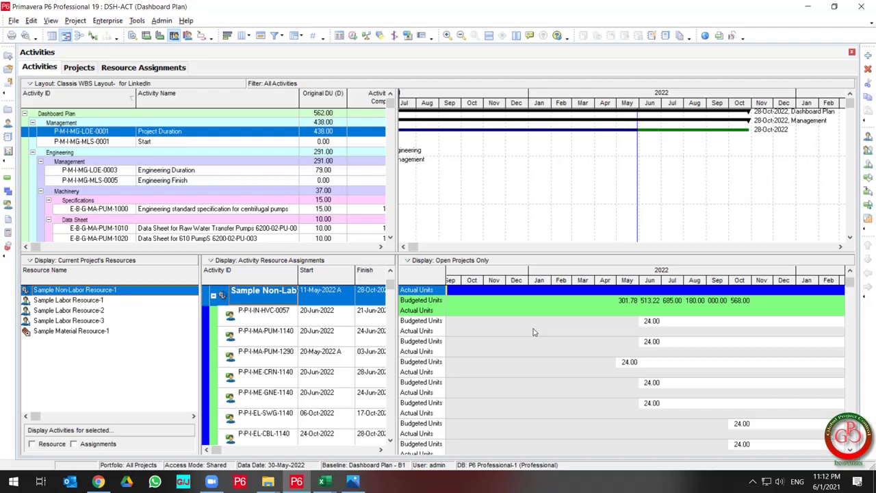
- Reveal the % Complete and Start columns and show only the selected resource's activities
{"action": "left_click_drag", "start_coordinate": [98, 301], "coordinate": [94, 316]}
{"action": "left_click", "coordinate": [92, 322]}
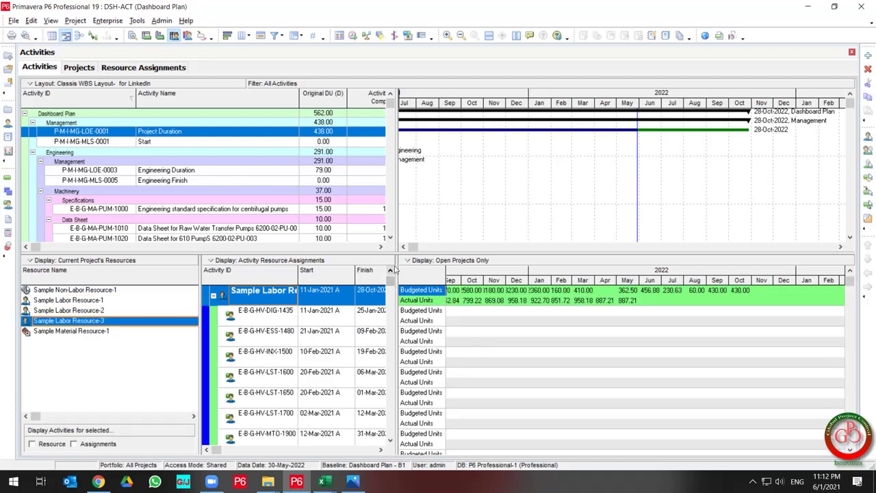
{"action": "left_click_drag", "start_coordinate": [420, 245], "coordinate": [456, 251]}
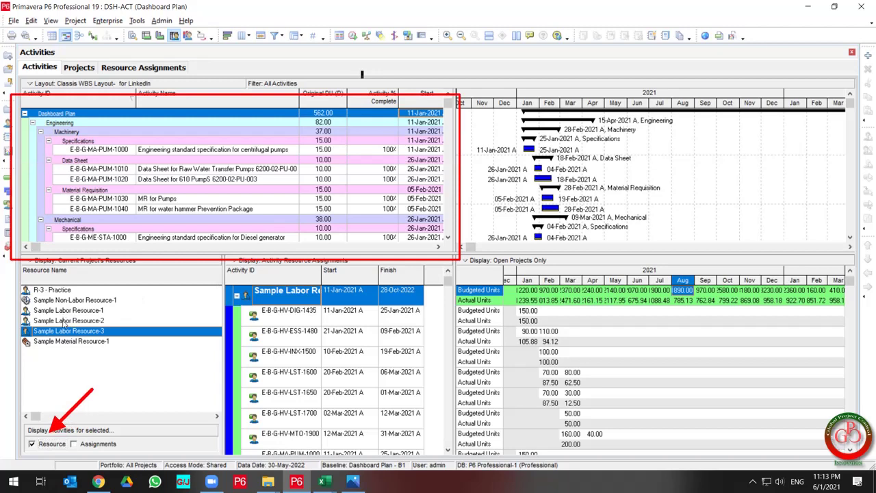
{"action": "left_click", "coordinate": [63, 320]}
- Step through each sample resource's activities and assignments, scrolling the timescales into 2022
{"action": "left_click", "coordinate": [72, 302]}
{"action": "left_click", "coordinate": [69, 311]}
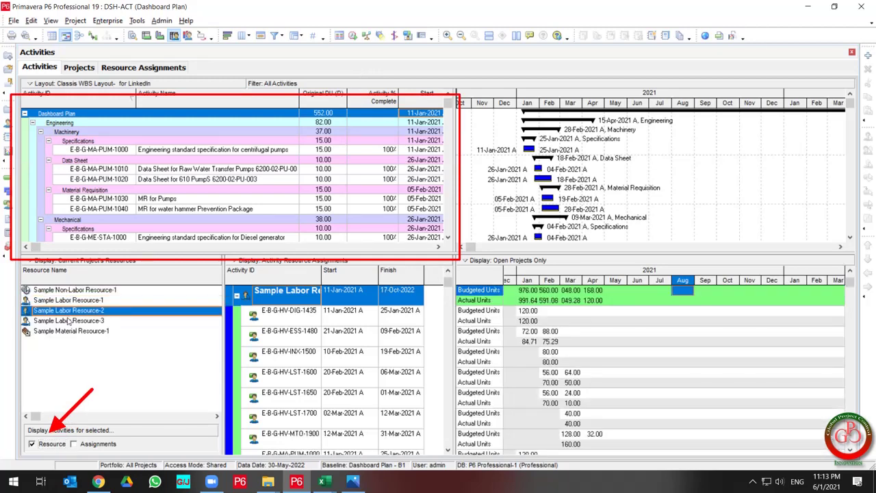
{"action": "left_click", "coordinate": [69, 320]}
{"action": "left_click", "coordinate": [67, 330]}
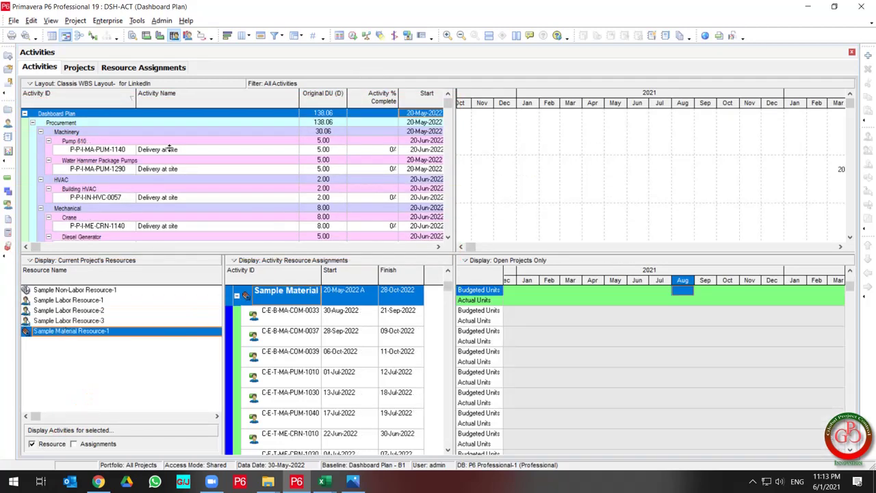
{"action": "left_click", "coordinate": [80, 311]}
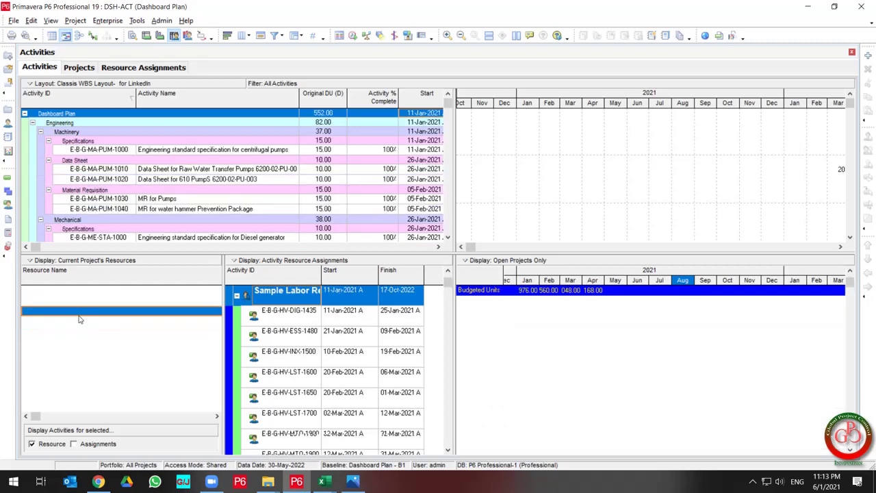
{"action": "left_click", "coordinate": [81, 301]}
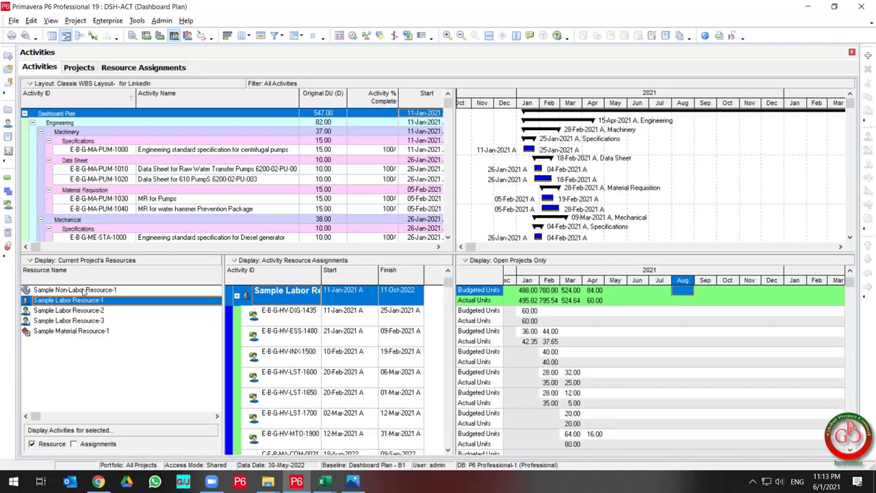
{"action": "left_click", "coordinate": [84, 290]}
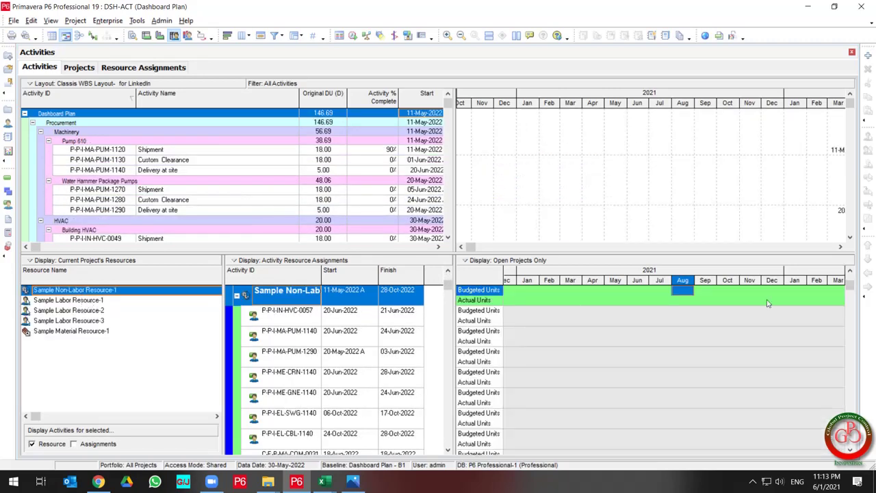
{"action": "left_click", "coordinate": [840, 248]}
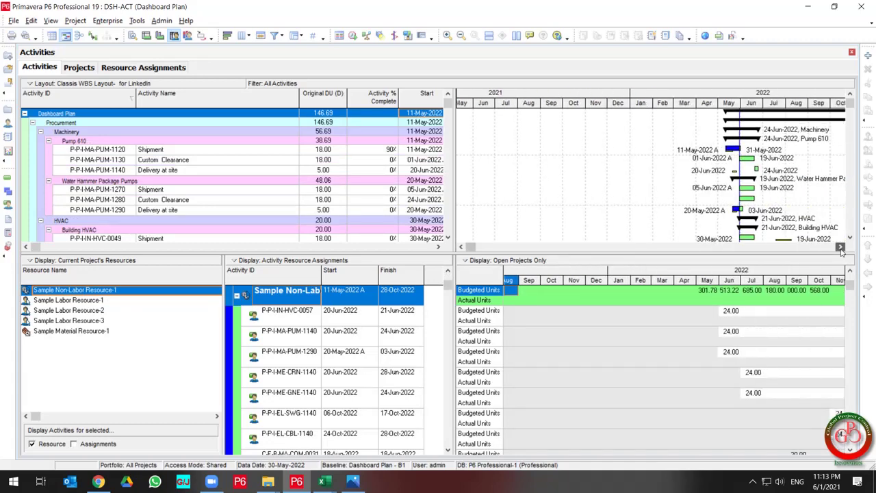
{"action": "left_click", "coordinate": [840, 247]}
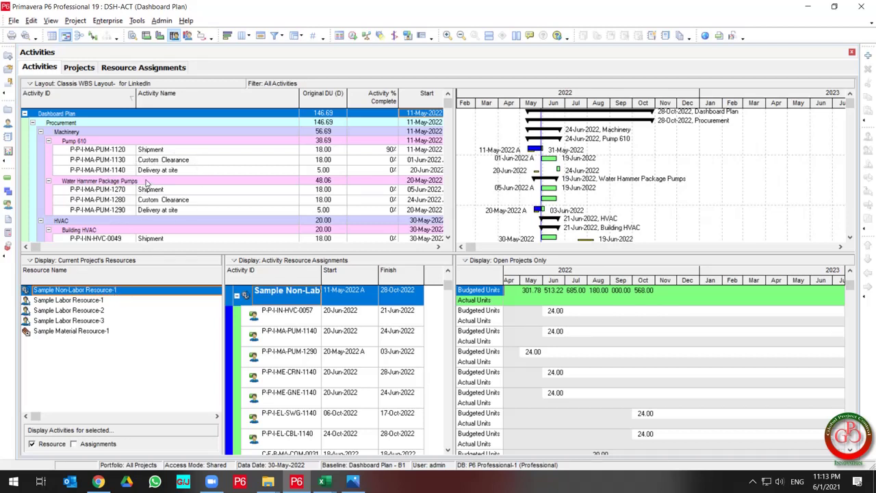
{"action": "left_click", "coordinate": [78, 301]}
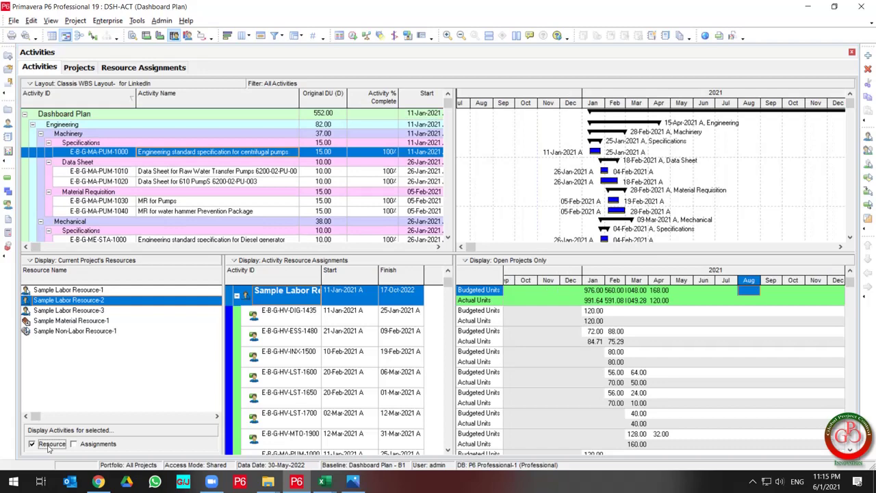
- Re-apply the resource activity filter, stretch the usage timescale wider, and select Sample Material Resource-1
{"action": "left_click", "coordinate": [31, 443]}
{"action": "left_click", "coordinate": [82, 448]}
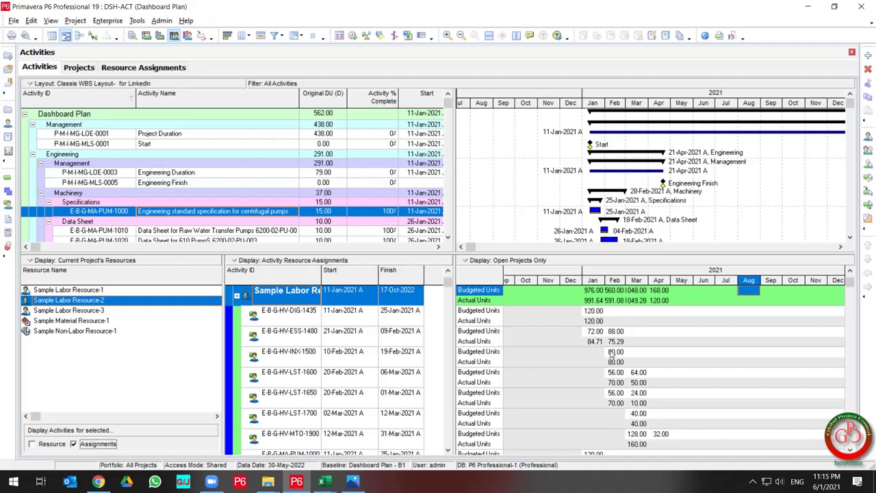
{"action": "left_click_drag", "start_coordinate": [647, 280], "coordinate": [738, 281]}
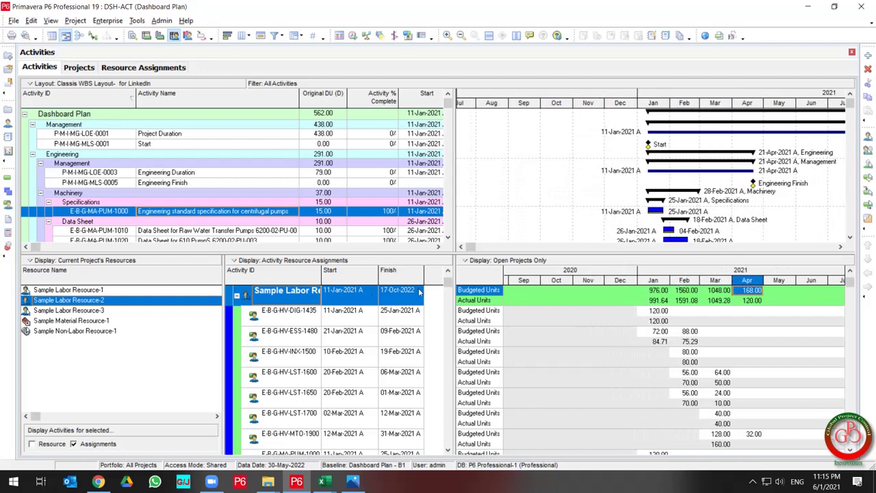
{"action": "left_click", "coordinate": [98, 317]}
{"action": "left_click", "coordinate": [98, 320]}
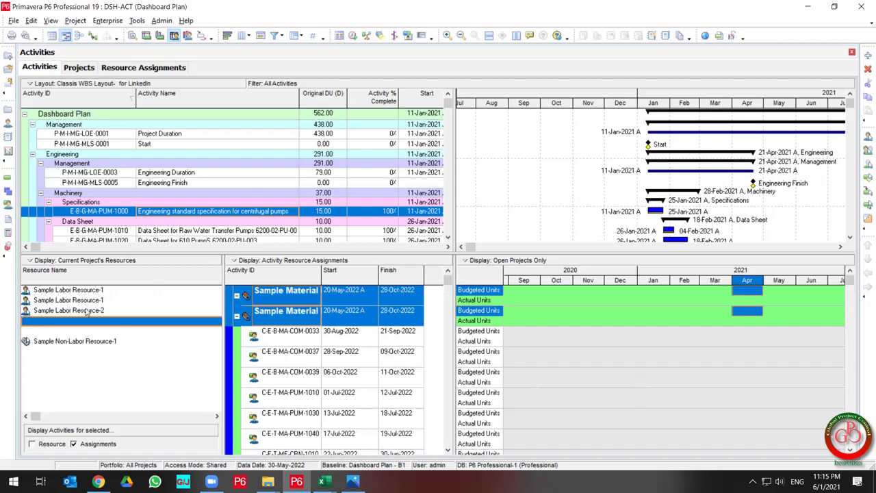
- Select Sample Labor Resource-3 and keep the usage timescale's date interval at Year/Month
{"action": "left_click", "coordinate": [89, 311]}
{"action": "right_click", "coordinate": [458, 268]}
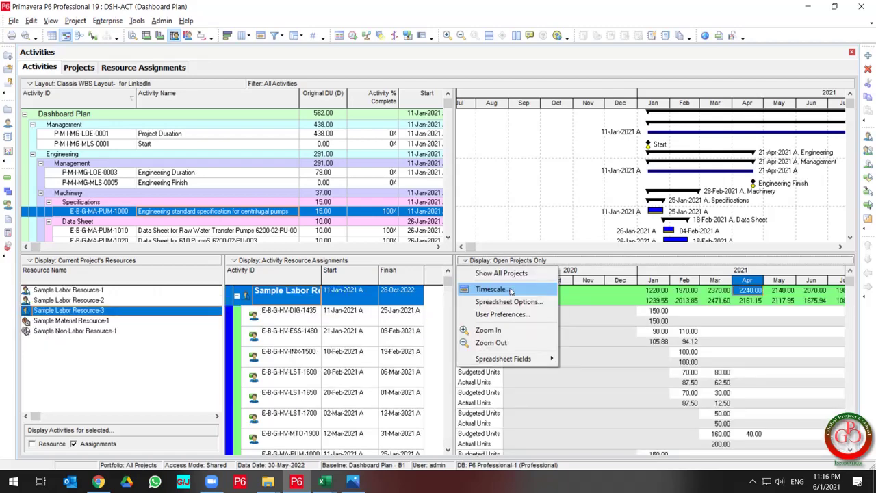
{"action": "left_click", "coordinate": [510, 290]}
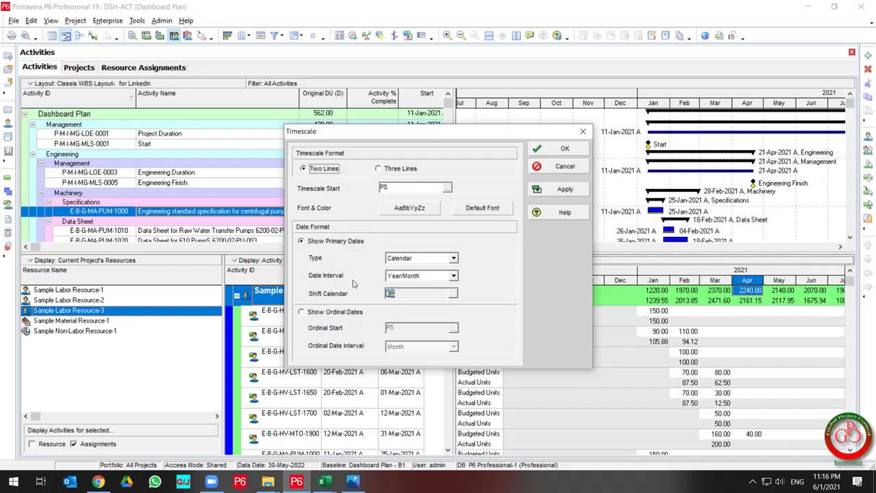
{"action": "left_click", "coordinate": [426, 277]}
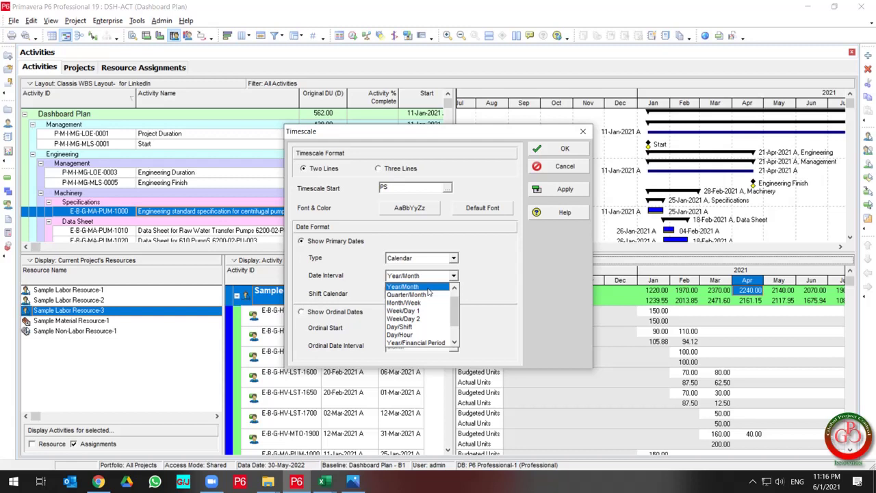
{"action": "scroll", "coordinate": [427, 295], "scroll_direction": "down", "scroll_amount": 1}
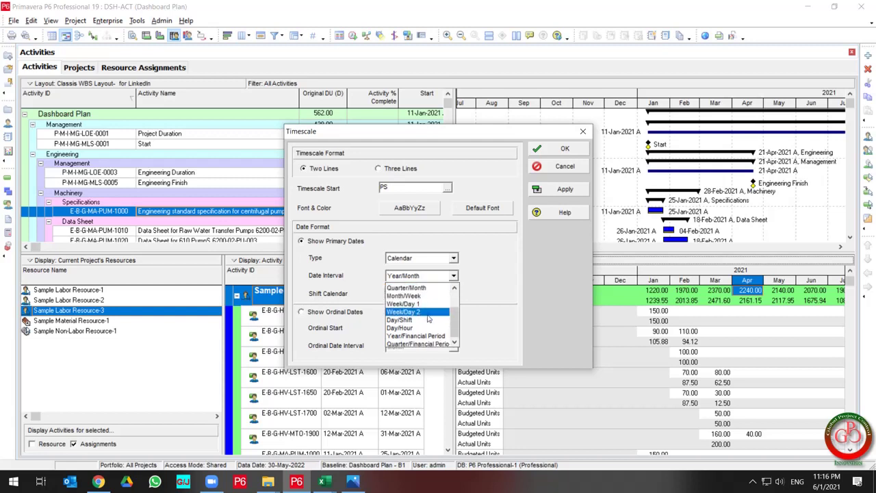
{"action": "left_click", "coordinate": [481, 296]}
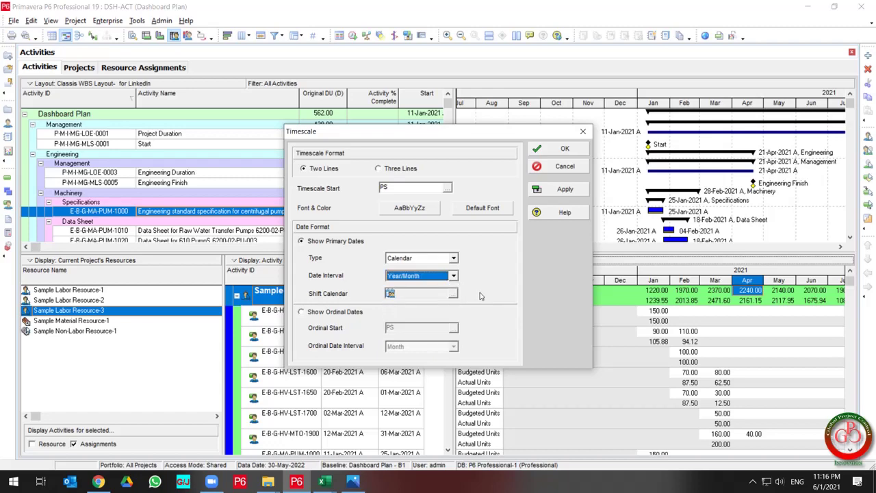
{"action": "left_click", "coordinate": [563, 148]}
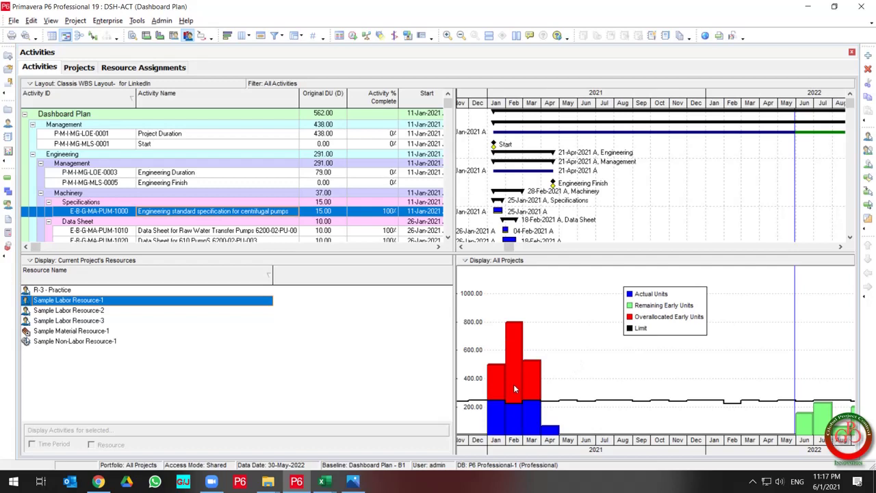
- View histograms for Sample Labor Resource-2, Sample Labor Resource-3 and Sample Material Resource-1
{"action": "right_click", "coordinate": [568, 358]}
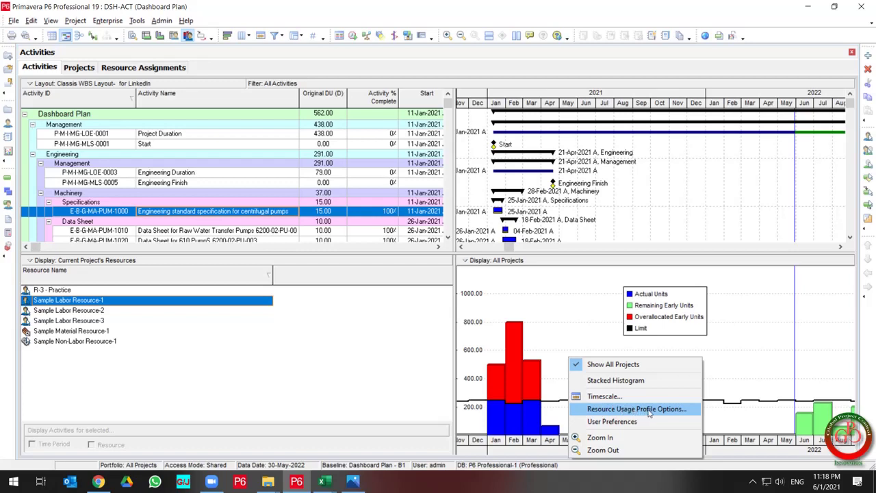
{"action": "left_click", "coordinate": [531, 439]}
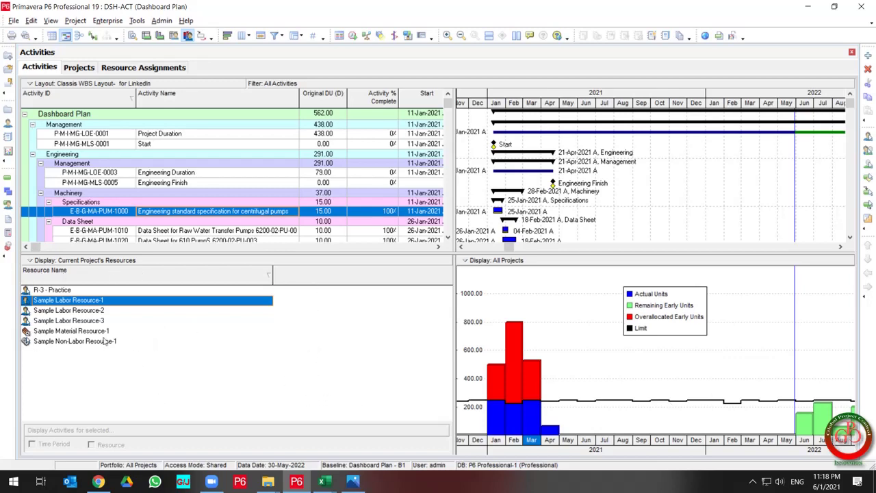
{"action": "left_click", "coordinate": [63, 313]}
{"action": "left_click", "coordinate": [66, 322]}
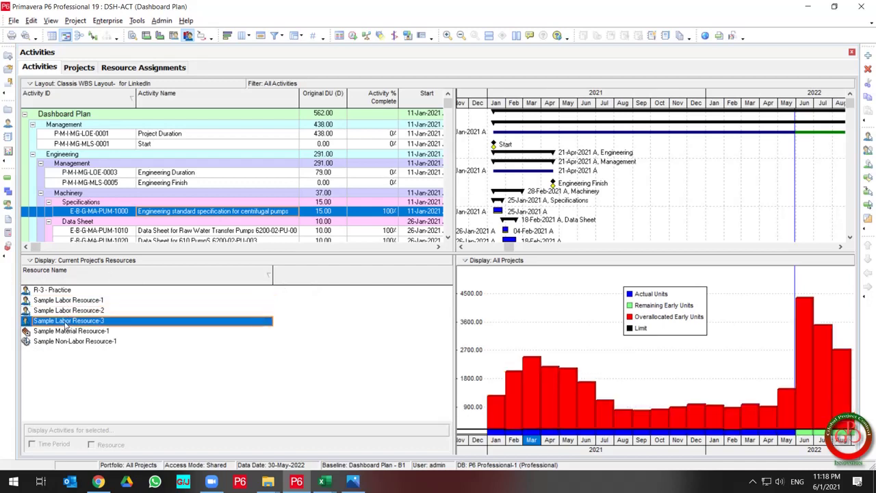
{"action": "left_click", "coordinate": [68, 333]}
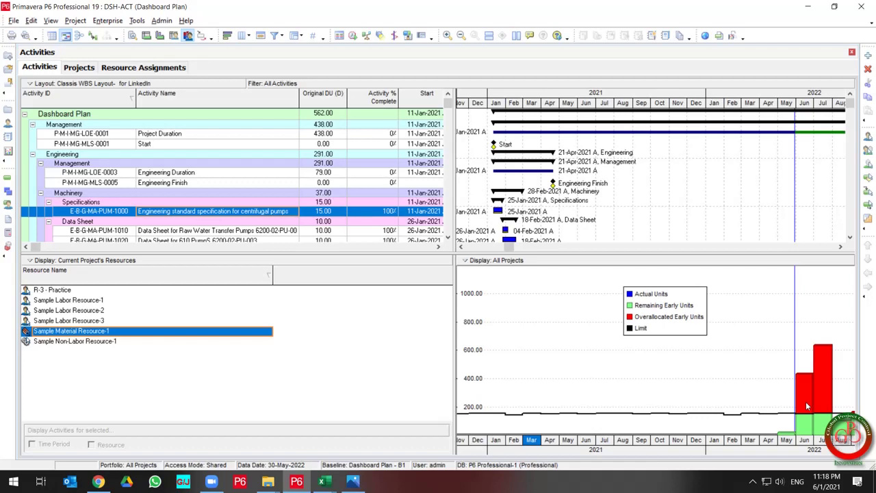
{"action": "right_click", "coordinate": [529, 309]}
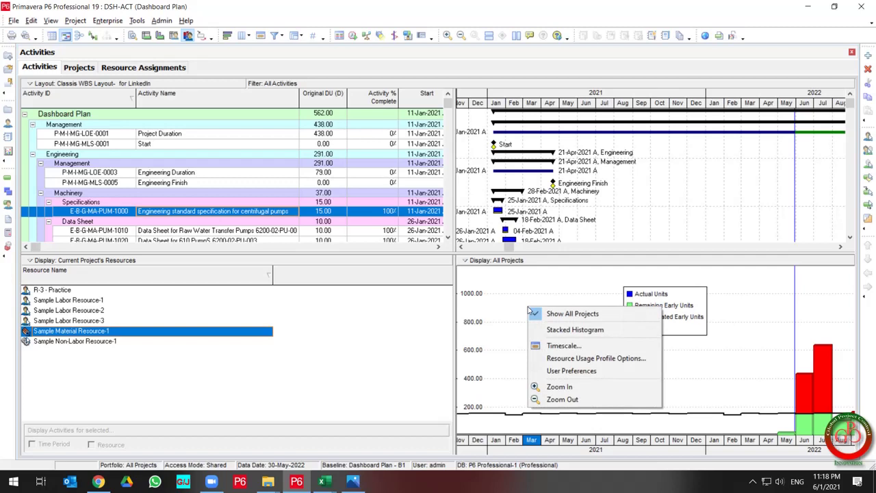
{"action": "left_click", "coordinate": [563, 346]}
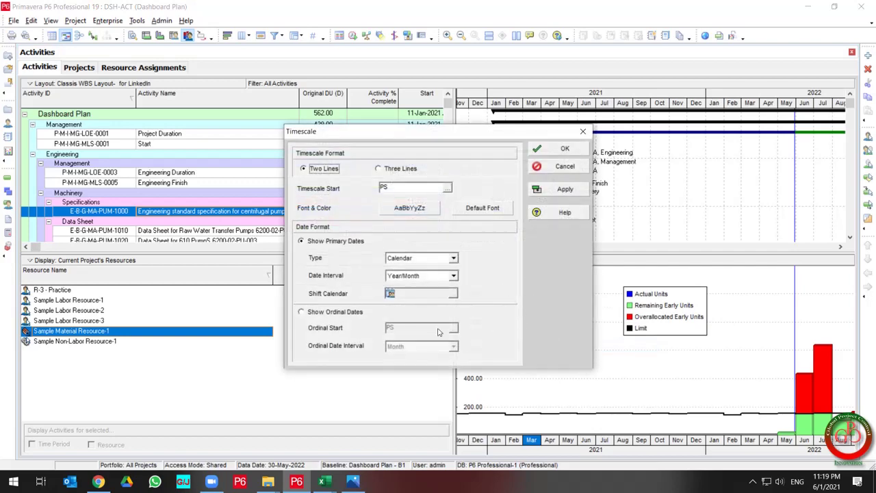
{"action": "left_click", "coordinate": [565, 167]}
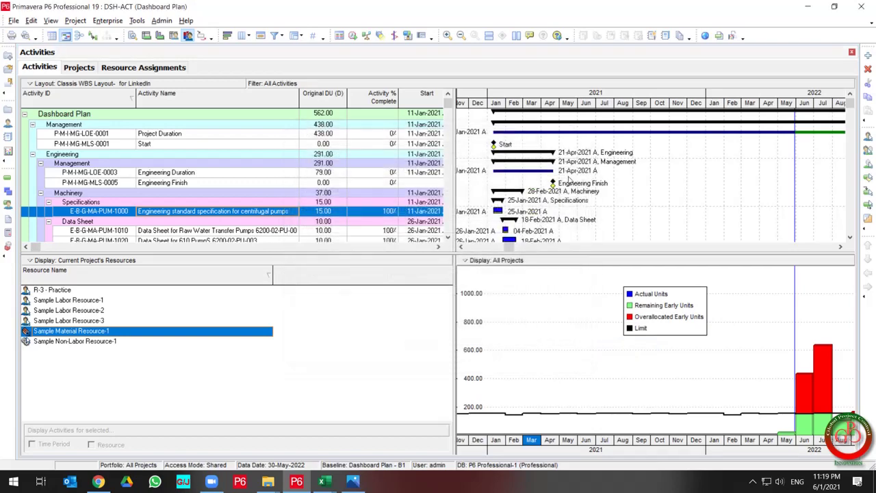
- In Resource Usage Profile Options, try plotting cost with financial-period actuals
{"action": "right_click", "coordinate": [553, 287]}
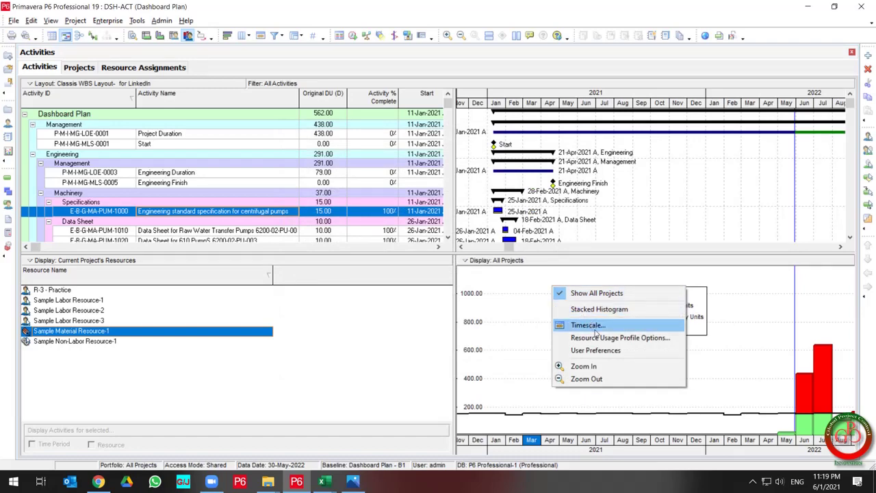
{"action": "left_click", "coordinate": [634, 342]}
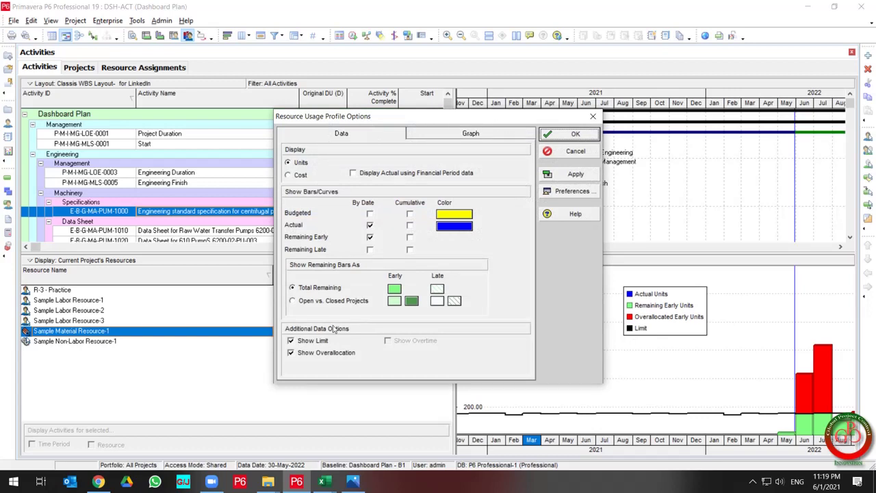
{"action": "left_click", "coordinate": [296, 176]}
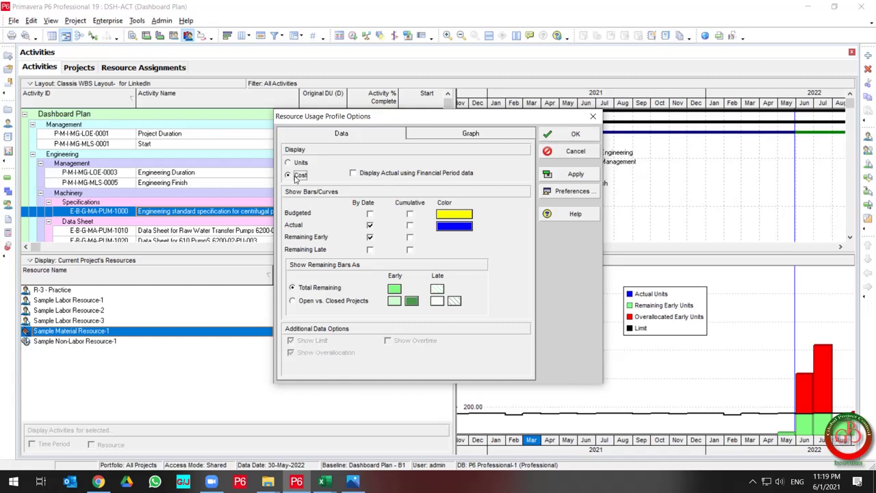
{"action": "left_click", "coordinate": [573, 177]}
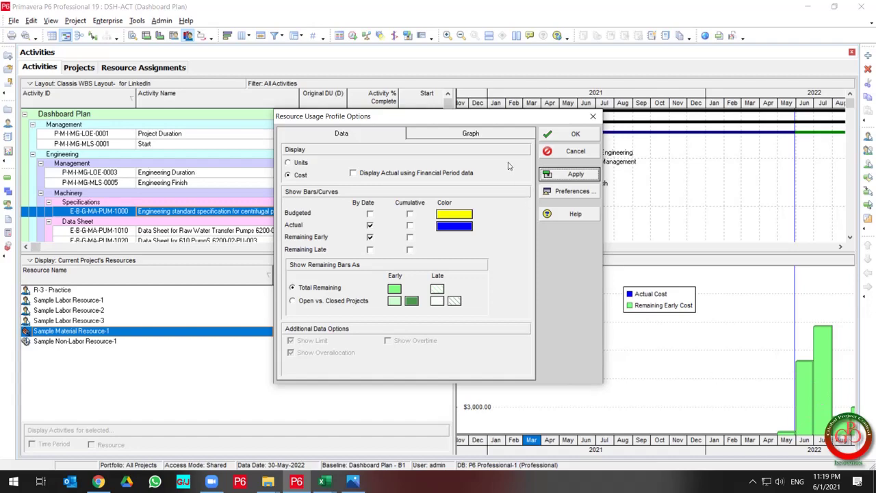
{"action": "left_click_drag", "start_coordinate": [372, 120], "coordinate": [215, 161]}
{"action": "left_click", "coordinate": [208, 215]}
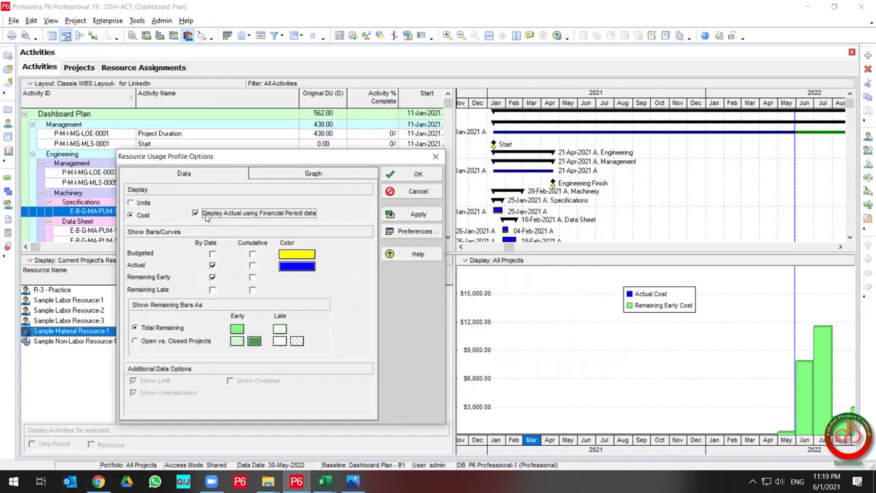
{"action": "left_click", "coordinate": [411, 216]}
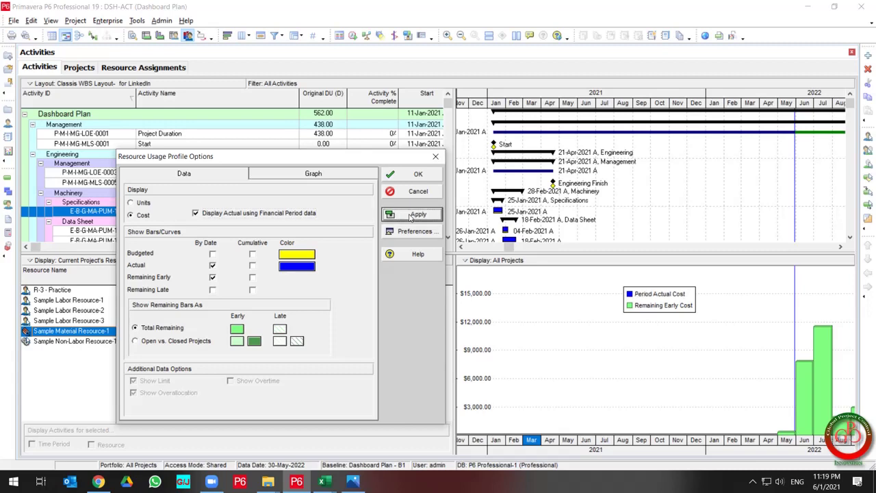
- Return to units without financial-period data and add cumulative Actual and Remaining Early curves
{"action": "left_click", "coordinate": [137, 205]}
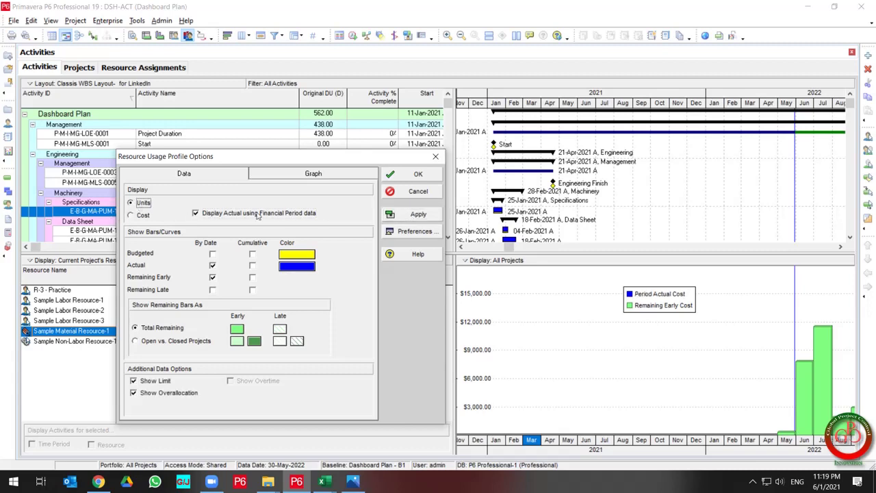
{"action": "left_click", "coordinate": [416, 215]}
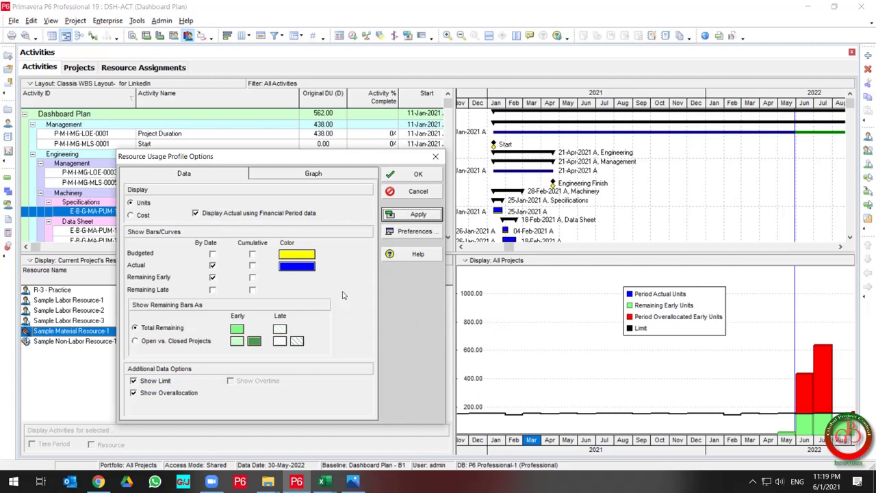
{"action": "left_click", "coordinate": [195, 213]}
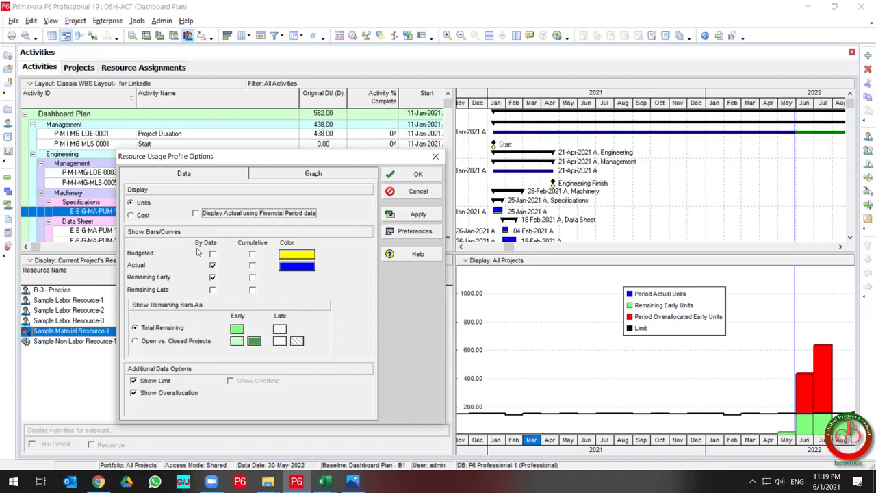
{"action": "left_click", "coordinate": [252, 266]}
{"action": "left_click", "coordinate": [253, 277]}
{"action": "left_click", "coordinate": [417, 214]}
{"action": "left_click", "coordinate": [432, 179]}
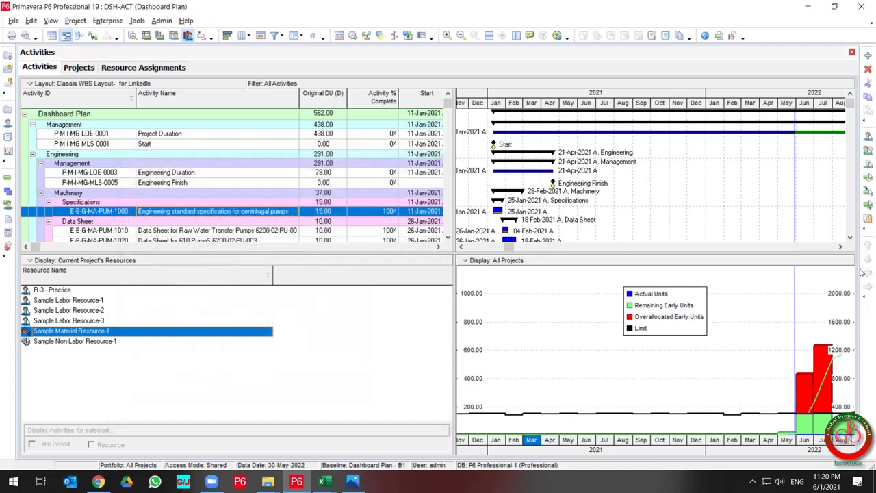
- Scroll the timescale to later 2022 and profile Sample Labor Resource-3
{"action": "left_click", "coordinate": [841, 246]}
{"action": "left_click", "coordinate": [840, 246]}
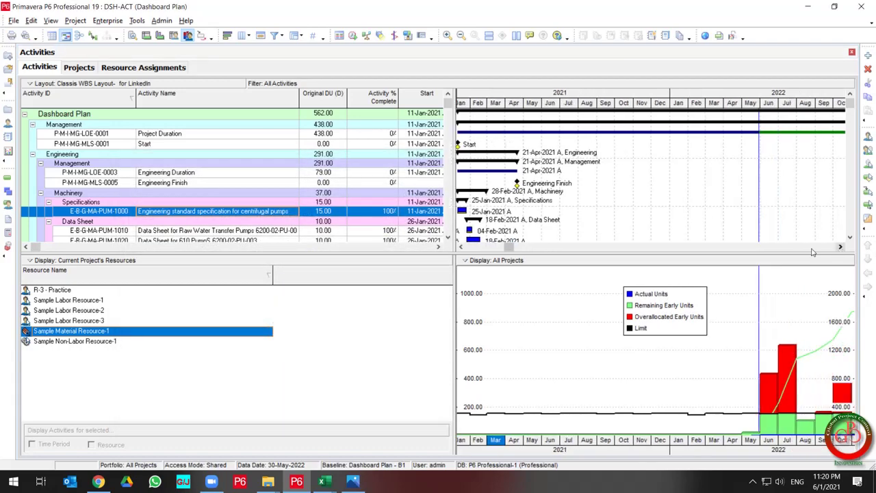
{"action": "left_click", "coordinate": [76, 322]}
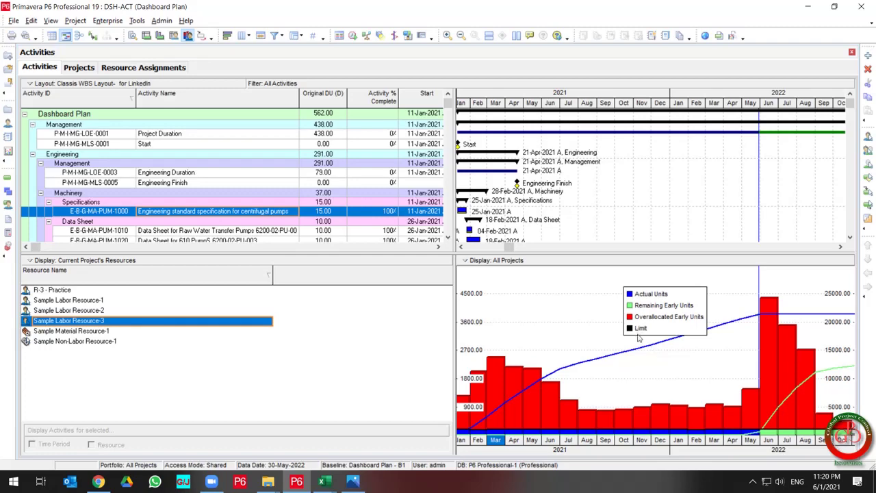
- Open Resource Usage Profile Options and apply the profile without the resource limit line
{"action": "right_click", "coordinate": [580, 303]}
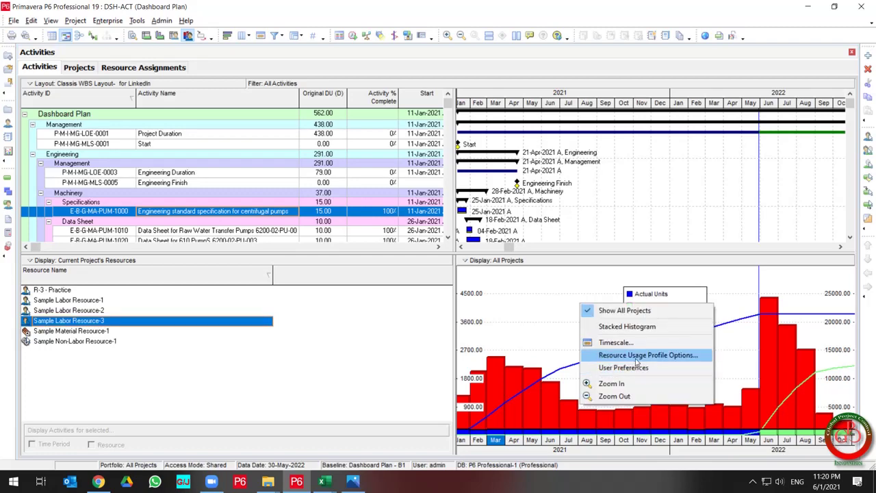
{"action": "left_click", "coordinate": [636, 357]}
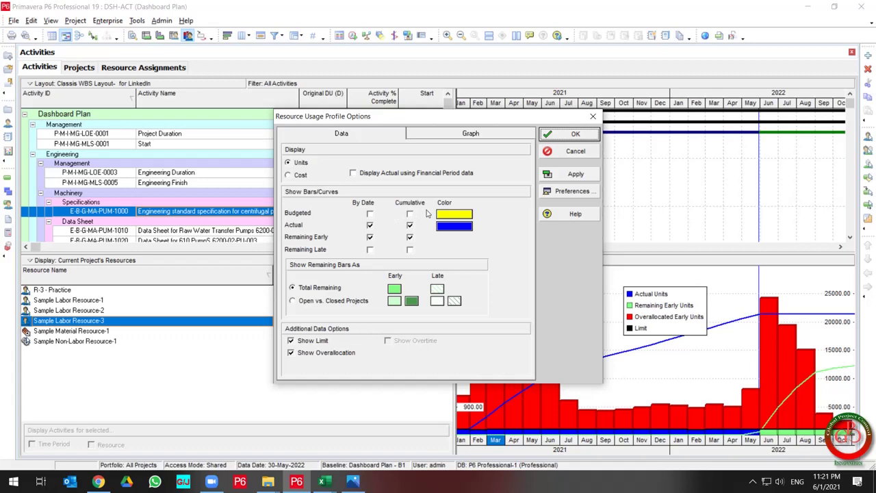
{"action": "left_click", "coordinate": [312, 341]}
{"action": "left_click", "coordinate": [574, 175]}
- Restore the resource limit line and show overallocated units in red on the histogram
{"action": "left_click", "coordinate": [306, 343]}
{"action": "left_click", "coordinate": [291, 352]}
{"action": "left_click", "coordinate": [566, 179]}
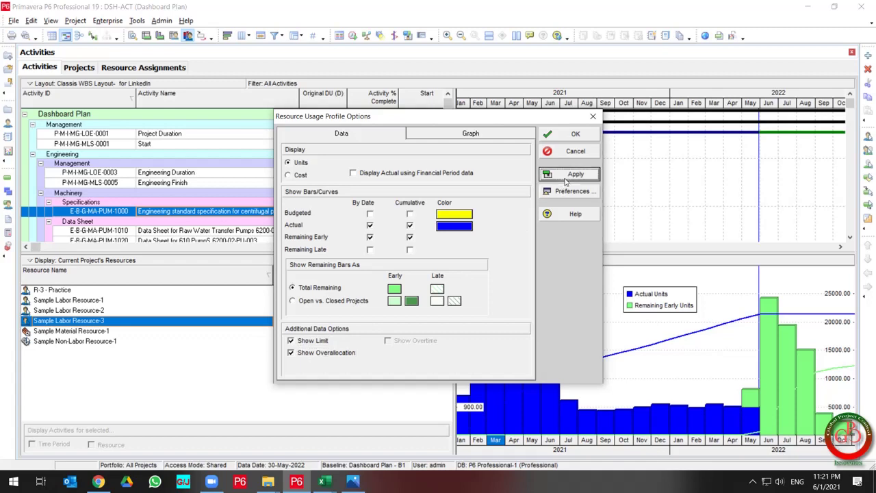
{"action": "left_click", "coordinate": [567, 176]}
{"action": "left_click", "coordinate": [477, 137]}
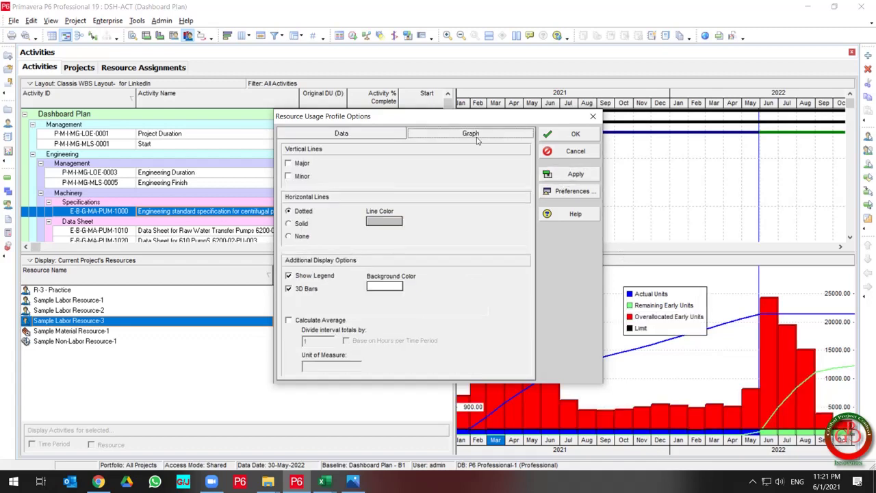
- Turn on minor vertical gridlines, make horizontal gridlines solid, and hide the histogram legend
{"action": "left_click", "coordinate": [302, 176]}
{"action": "left_click", "coordinate": [553, 175]}
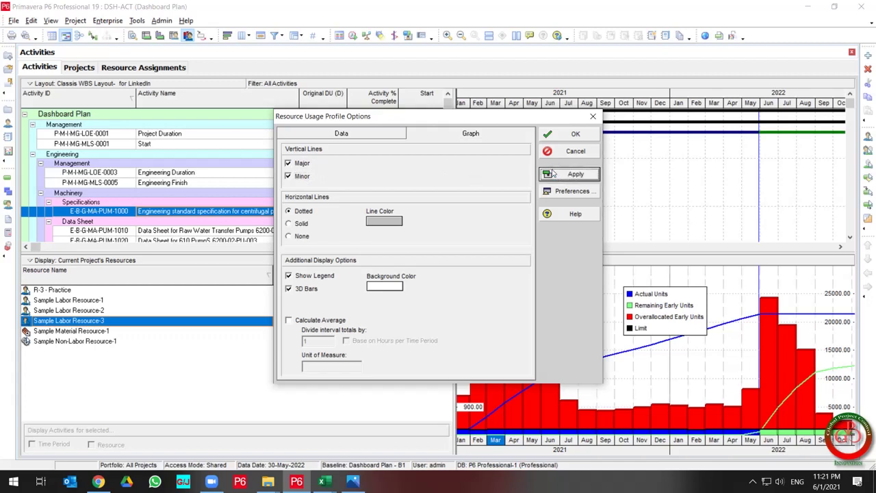
{"action": "left_click", "coordinate": [299, 226]}
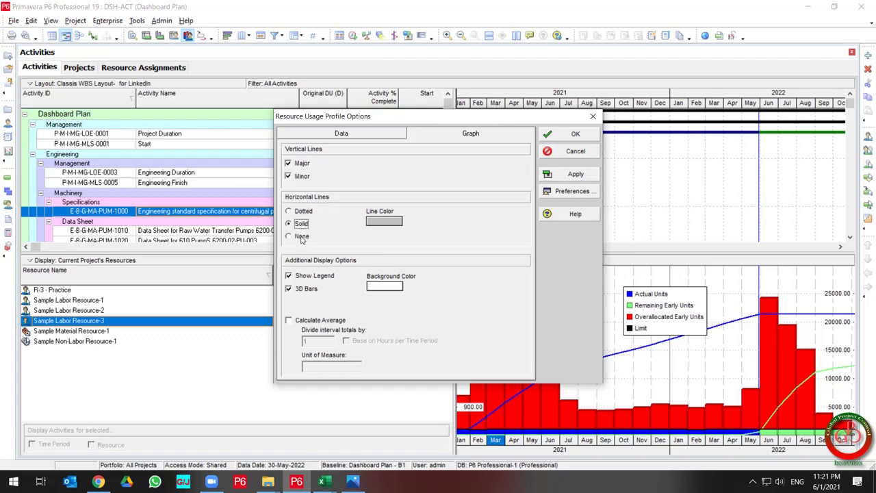
{"action": "left_click", "coordinate": [575, 175]}
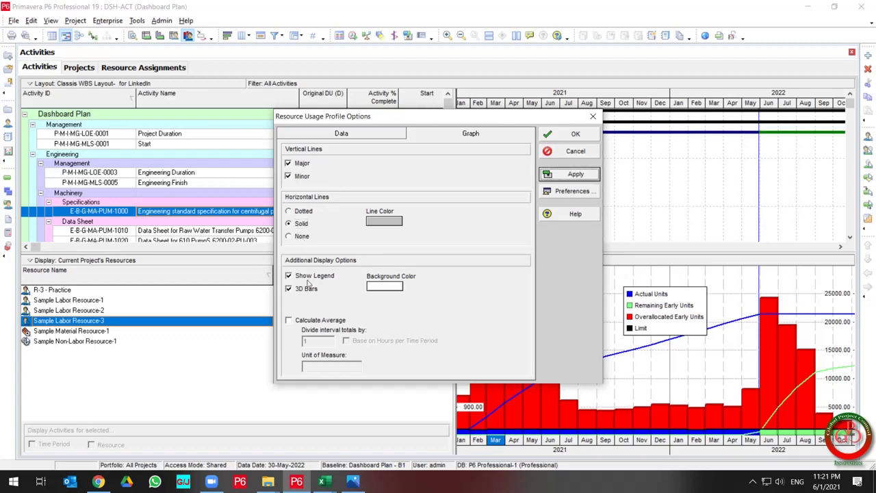
{"action": "left_click", "coordinate": [301, 276]}
{"action": "left_click", "coordinate": [555, 175]}
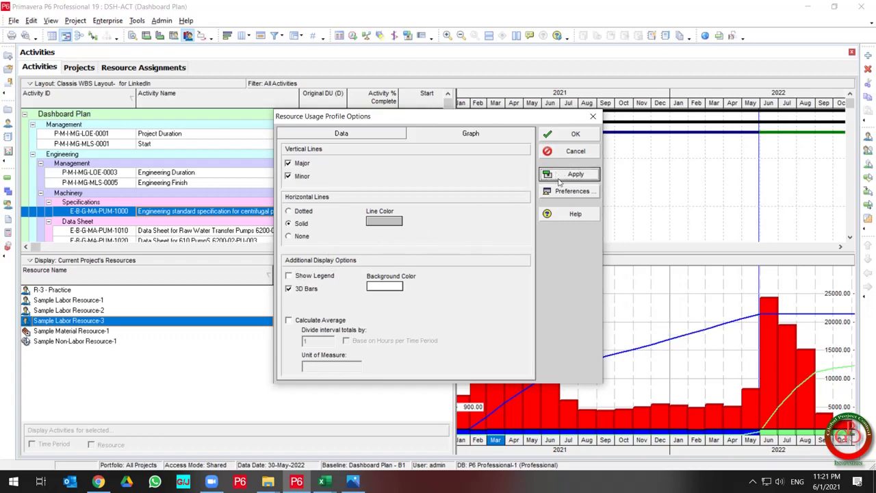
- Turn off 3D bars, apply an olive chart background, and close the profile options
{"action": "left_click_drag", "start_coordinate": [532, 126], "coordinate": [390, 129]}
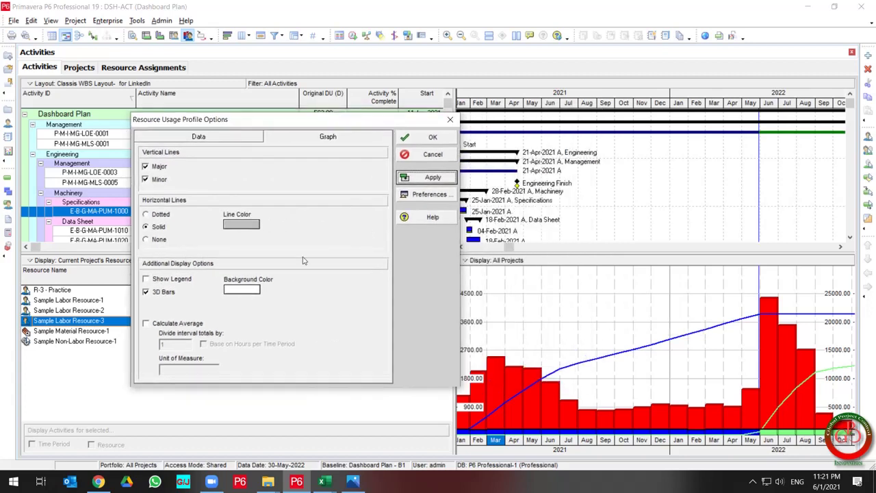
{"action": "left_click", "coordinate": [163, 293]}
{"action": "left_click", "coordinate": [241, 289]}
{"action": "left_click", "coordinate": [416, 199]}
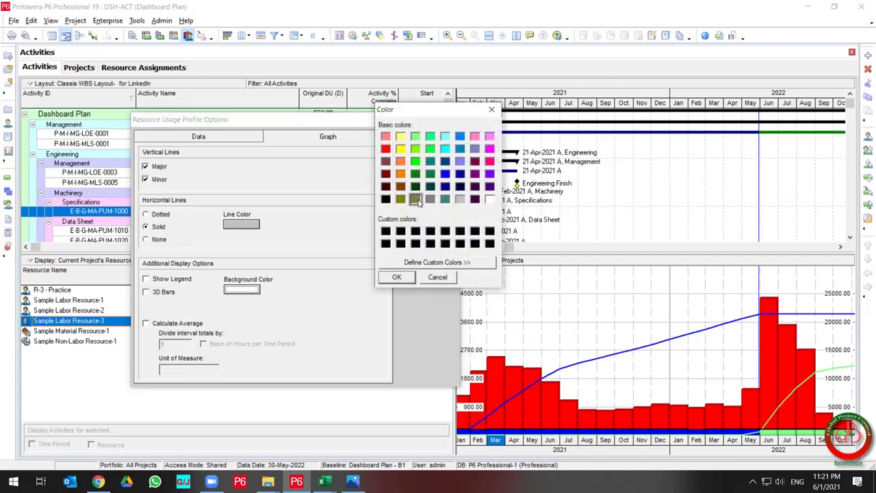
{"action": "left_click", "coordinate": [395, 277]}
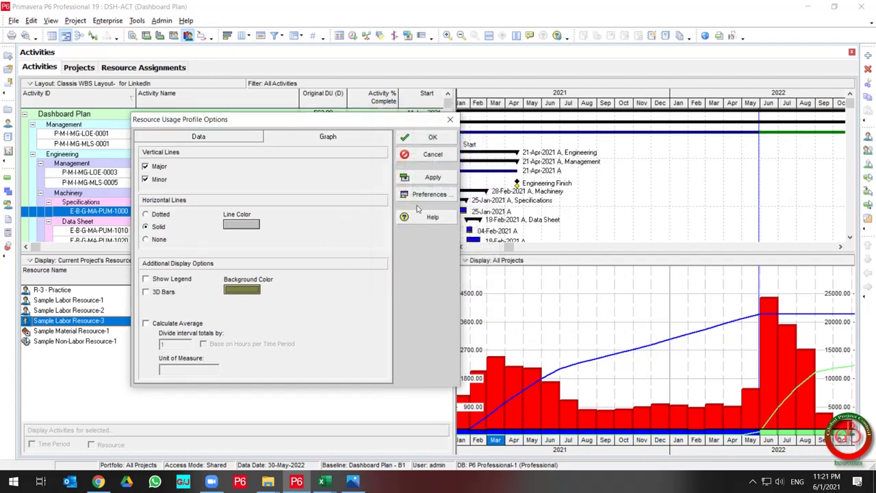
{"action": "left_click", "coordinate": [435, 180]}
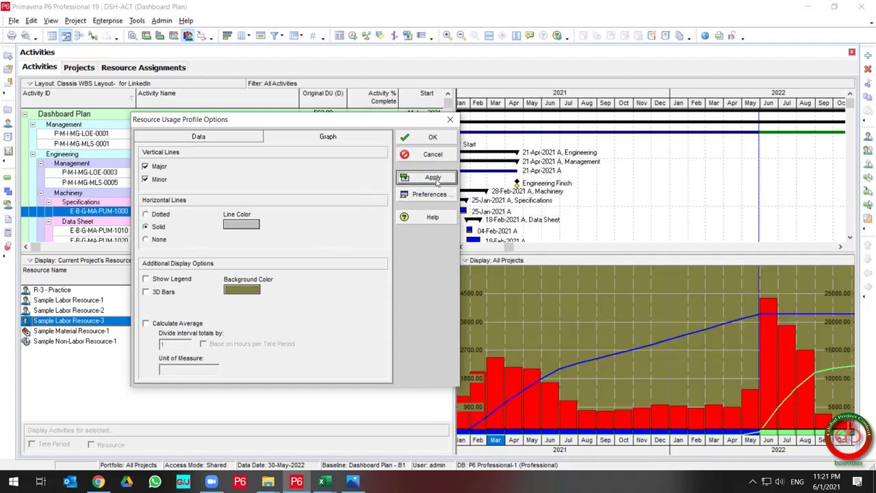
{"action": "key", "text": "Escape"}
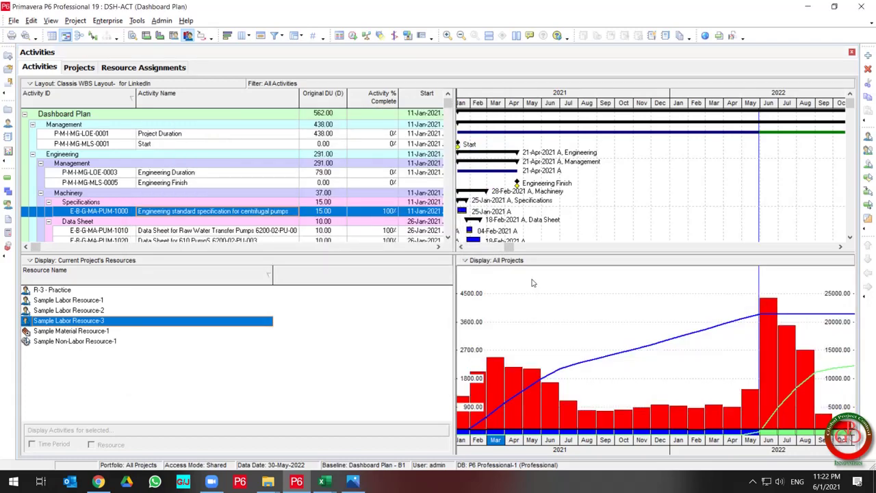
- Check User Preferences from the histogram menu, then browse resource profiles ending on Sample Labor Resource-1
{"action": "right_click", "coordinate": [532, 282]}
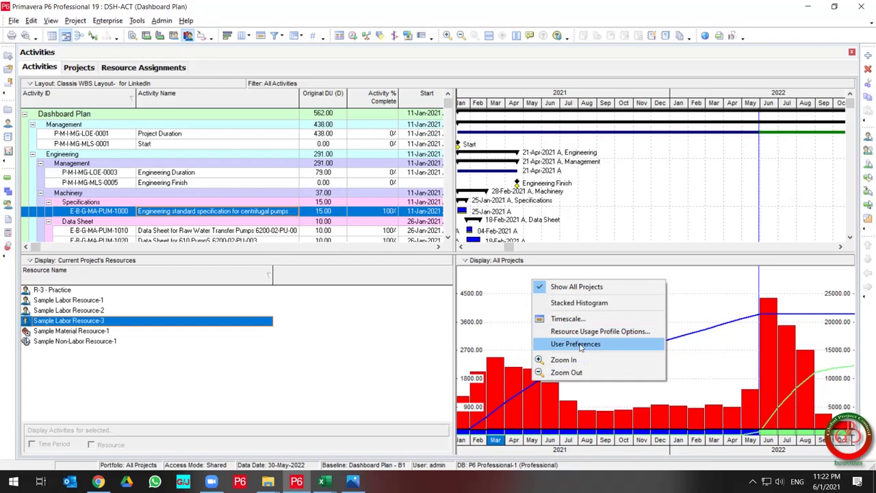
{"action": "left_click", "coordinate": [580, 346]}
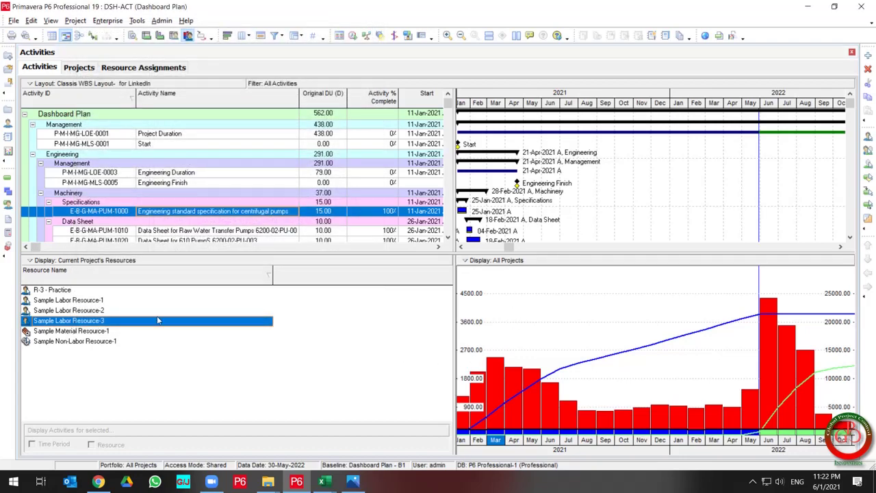
{"action": "key", "text": "Up"}
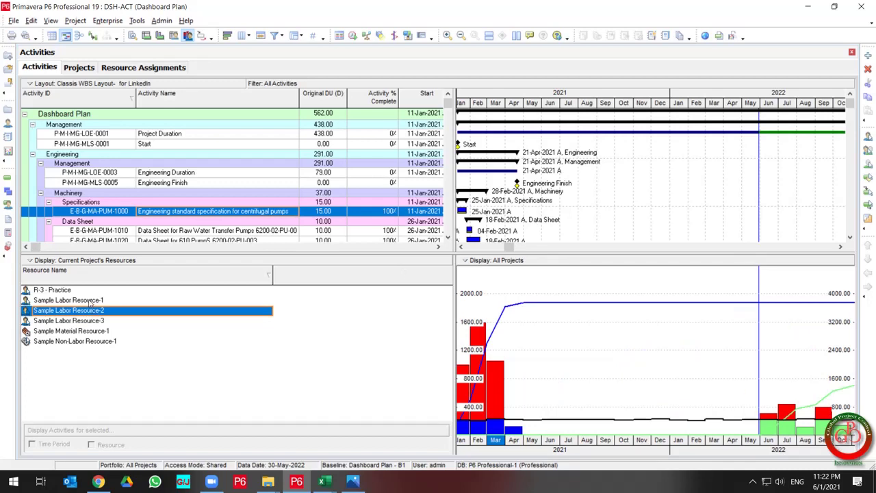
{"action": "key", "text": "Up"}
{"action": "left_click", "coordinate": [89, 314]}
{"action": "left_click", "coordinate": [88, 331]}
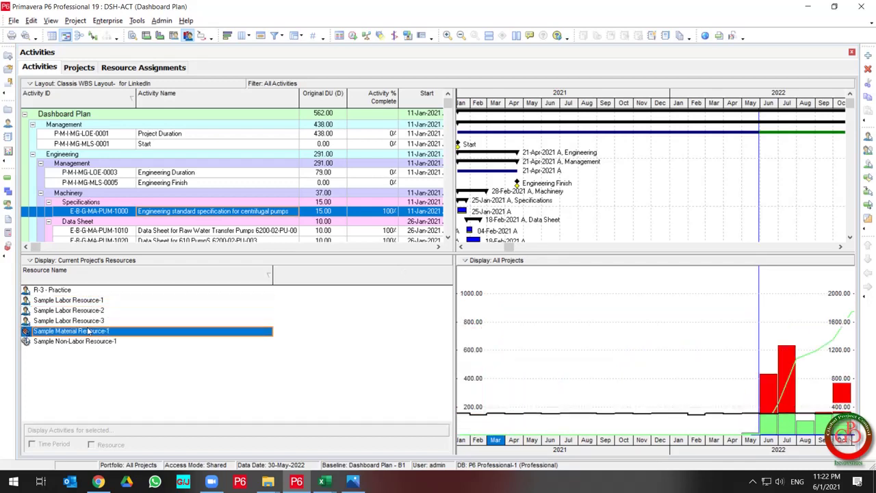
{"action": "left_click", "coordinate": [62, 302]}
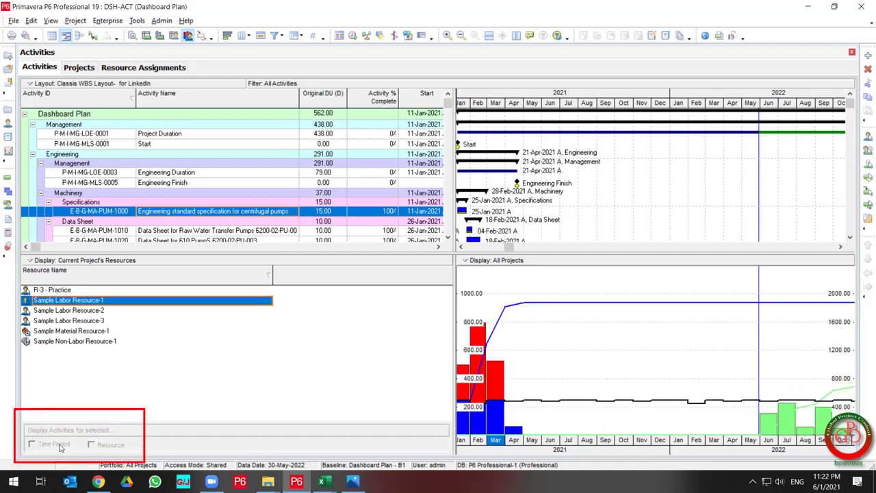
- Limit the histogram to open projects only and select Sample Labor Resource-2
{"action": "left_click", "coordinate": [478, 263]}
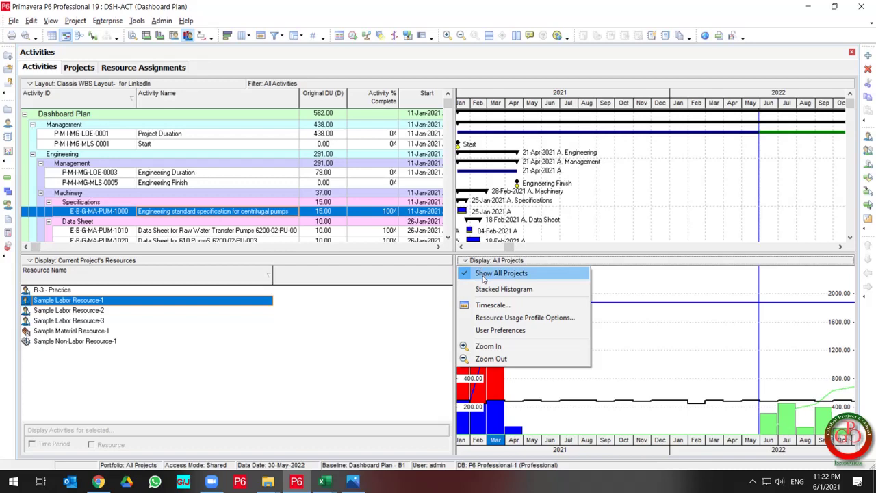
{"action": "left_click", "coordinate": [471, 277]}
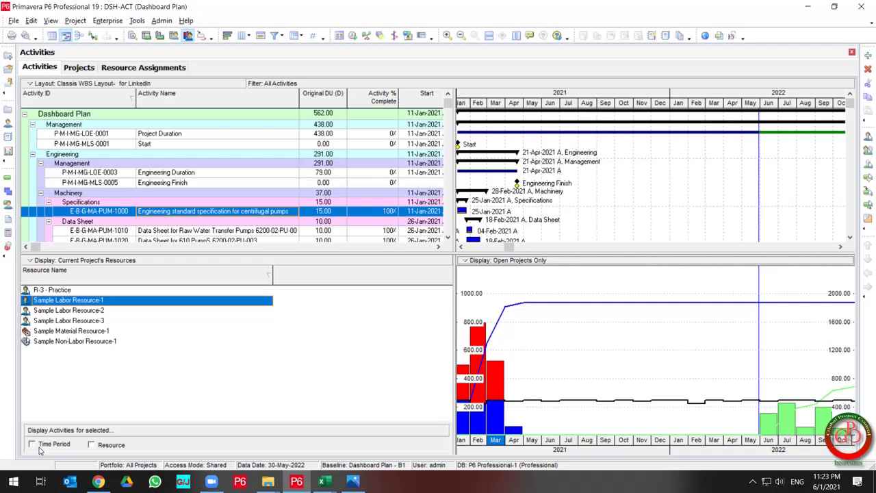
{"action": "left_click", "coordinate": [66, 312]}
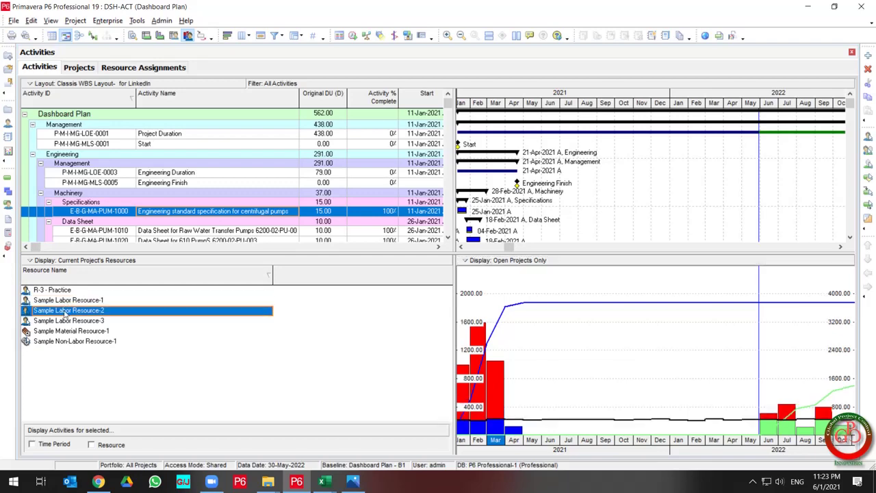
- Filter activities by Time Period, stepping through months and ending on July 2022
{"action": "left_click", "coordinate": [33, 444]}
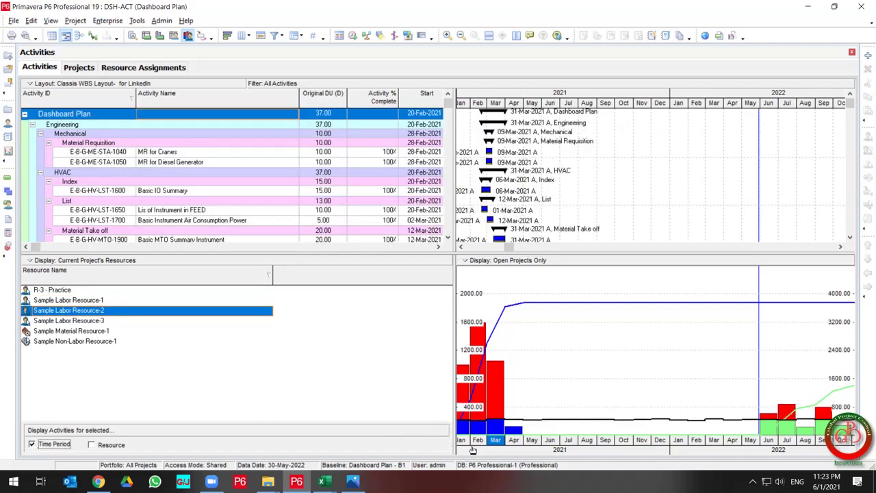
{"action": "left_click", "coordinate": [516, 440]}
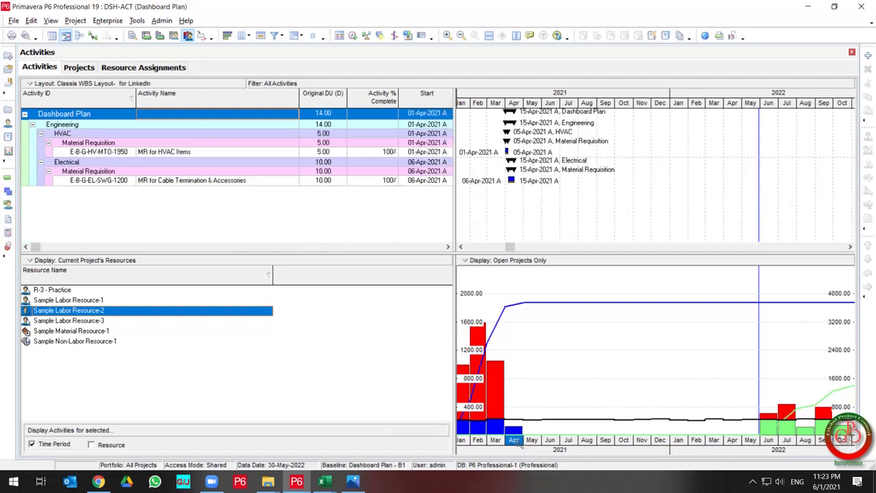
{"action": "left_click", "coordinate": [536, 441]}
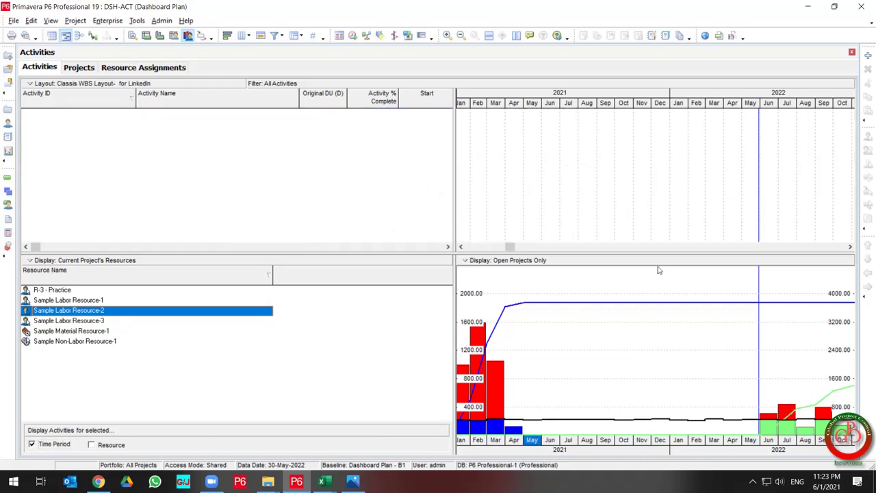
{"action": "left_click", "coordinate": [767, 440]}
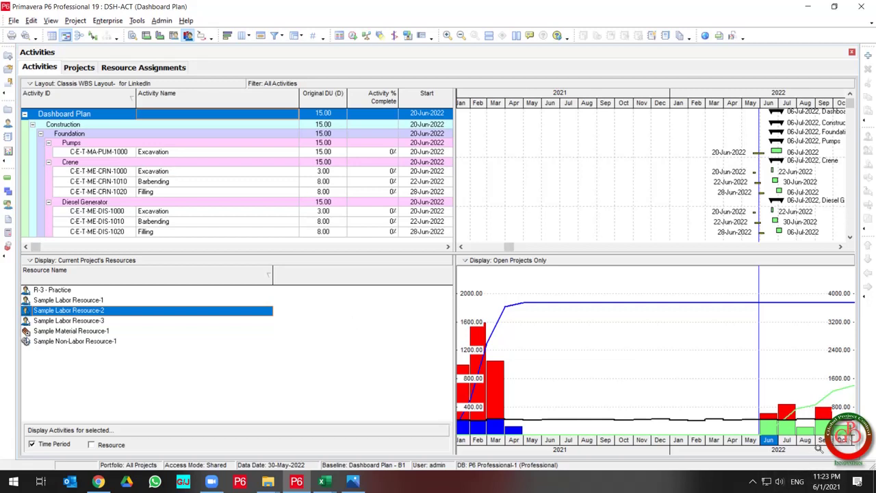
{"action": "left_click", "coordinate": [807, 441]}
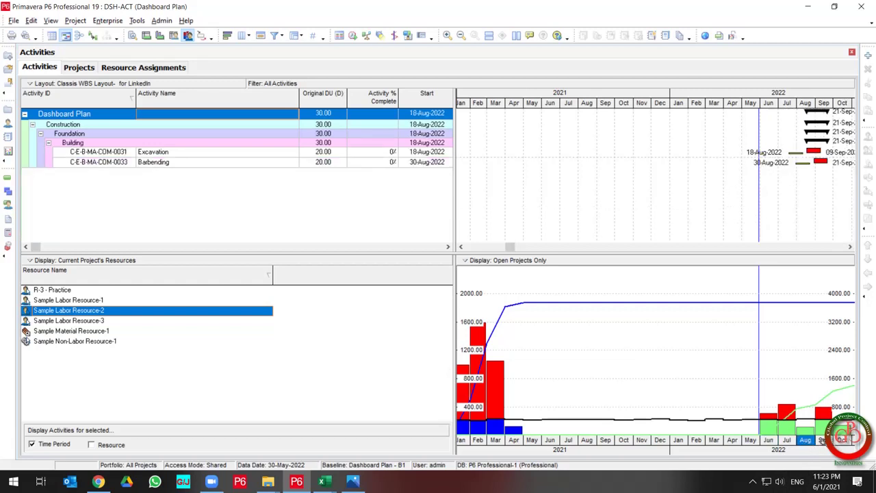
{"action": "left_click", "coordinate": [823, 440]}
{"action": "left_click", "coordinate": [842, 440]}
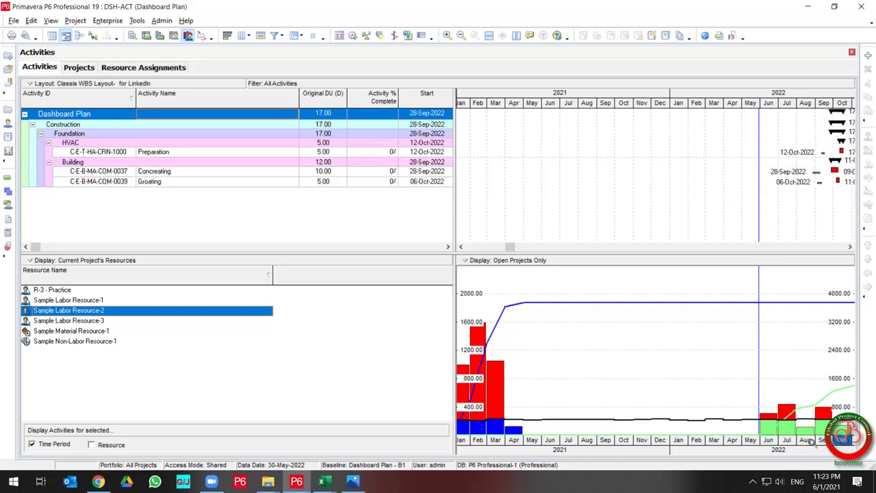
{"action": "left_click", "coordinate": [787, 440]}
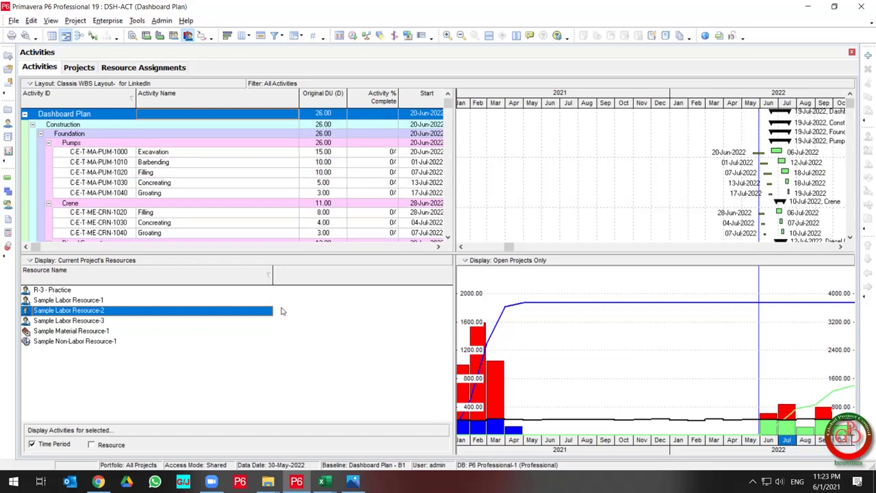
- Filter activities by resource, browsing resources until Sample Non-Labor Resource-1 is selected
{"action": "left_click", "coordinate": [92, 446]}
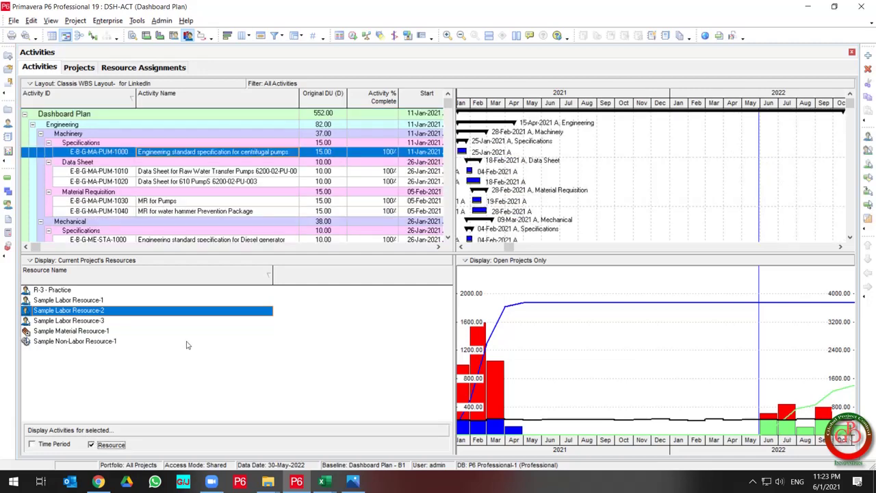
{"action": "left_click", "coordinate": [75, 330]}
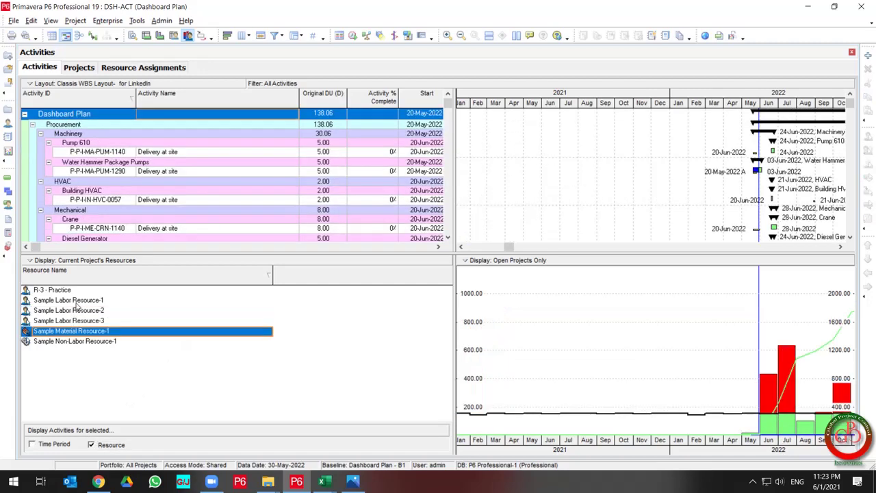
{"action": "left_click", "coordinate": [76, 303]}
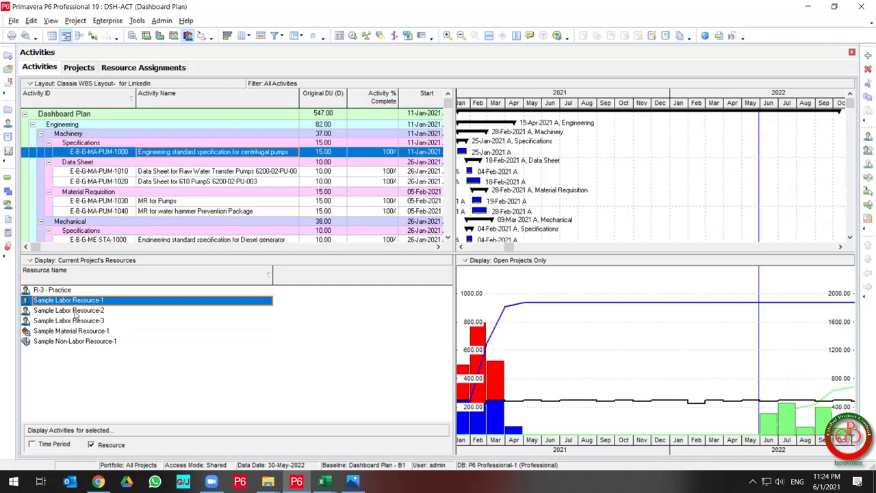
{"action": "left_click", "coordinate": [75, 312]}
{"action": "left_click", "coordinate": [74, 321]}
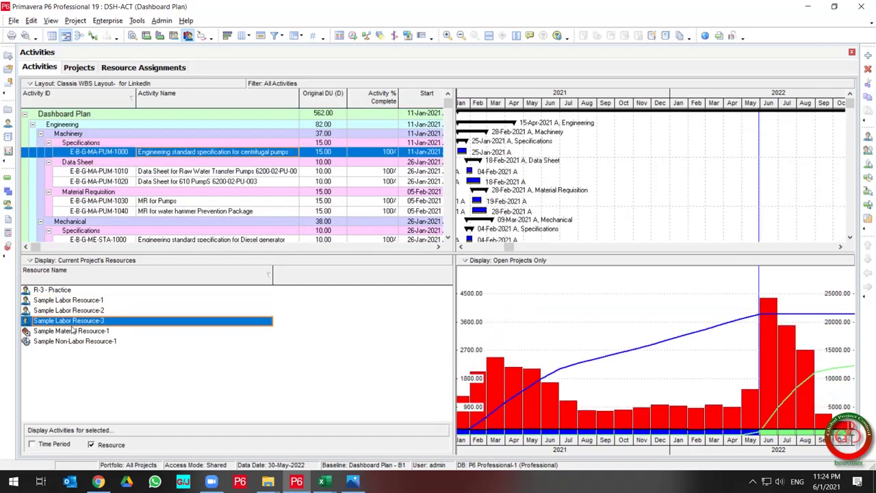
{"action": "left_click", "coordinate": [71, 331]}
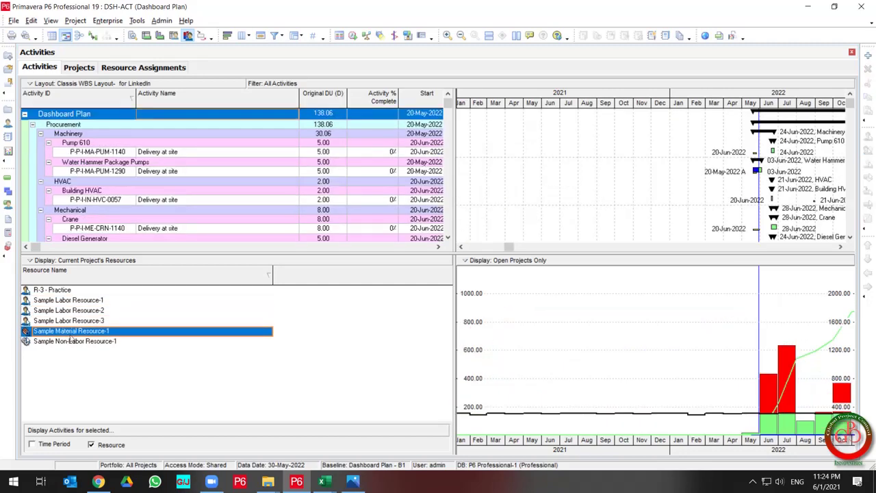
{"action": "left_click", "coordinate": [71, 340]}
- Zoom the histogram in, pick a period, then zoom out to quarters and years
{"action": "right_click", "coordinate": [458, 267]}
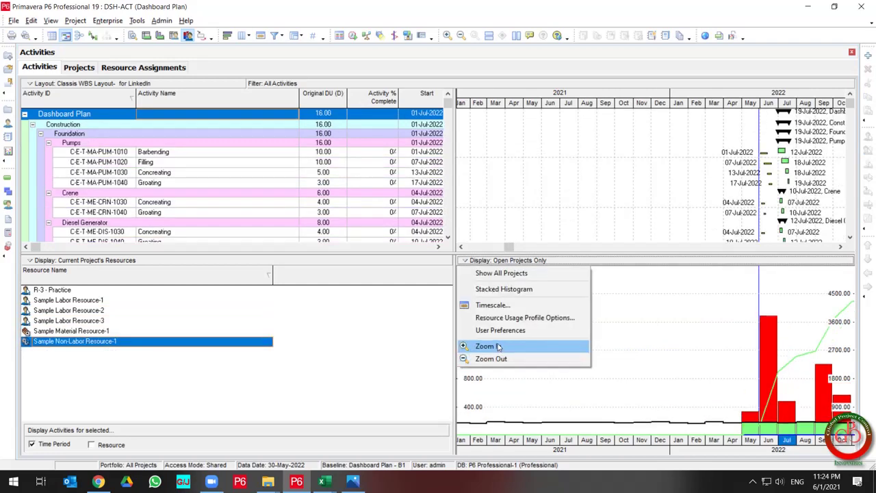
{"action": "left_click", "coordinate": [504, 347]}
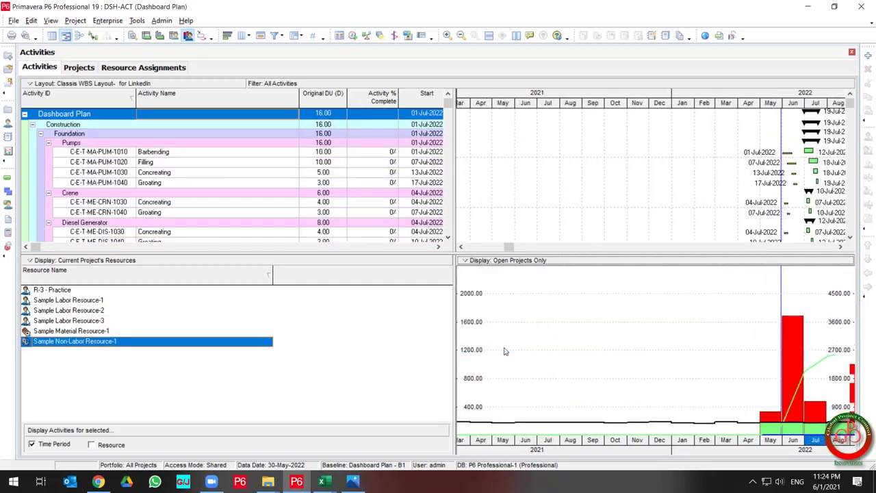
{"action": "left_click", "coordinate": [472, 268]}
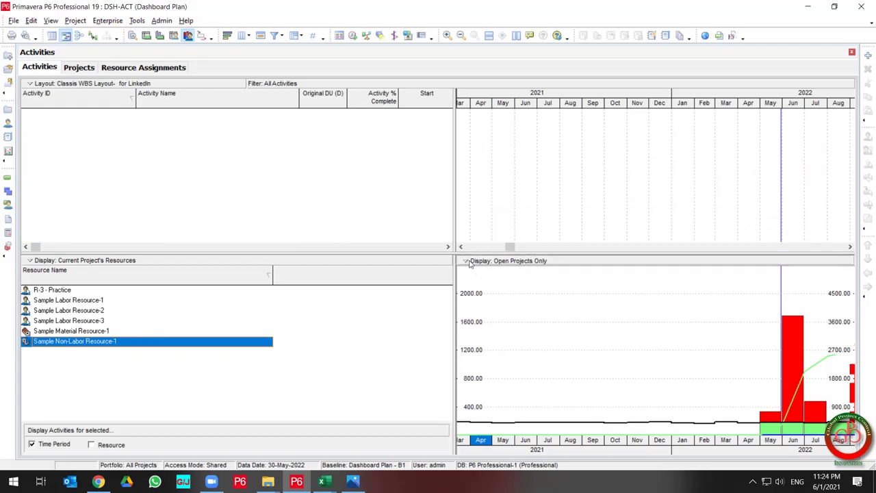
{"action": "right_click", "coordinate": [473, 268]}
{"action": "left_click", "coordinate": [493, 359]}
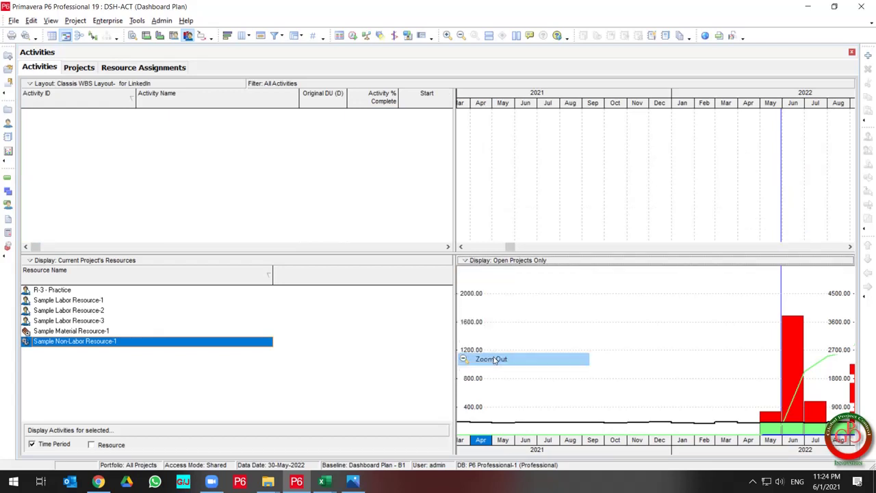
{"action": "right_click", "coordinate": [472, 268]}
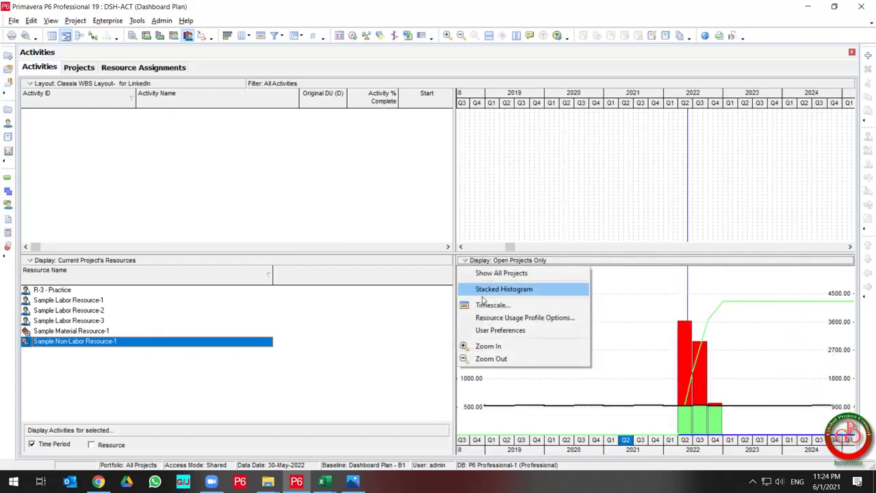
{"action": "left_click", "coordinate": [488, 345]}
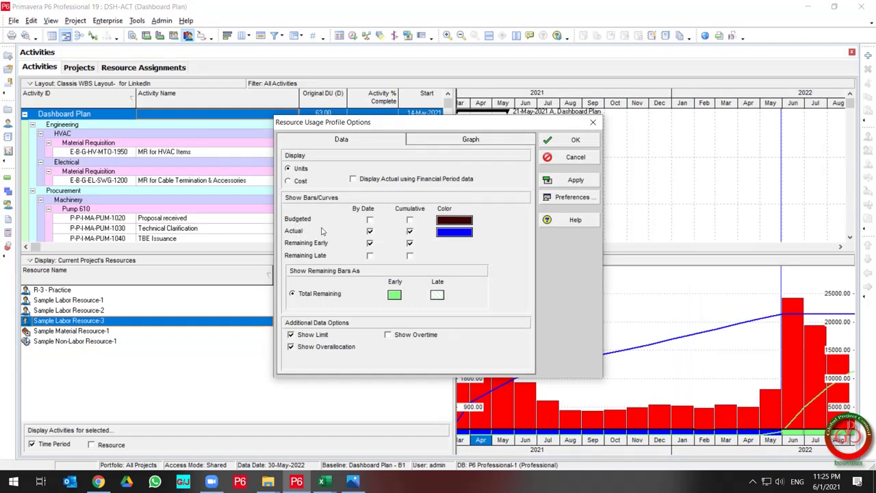
- Add budgeted and remaining late units by date plus the cumulative budgeted curve to the profile
{"action": "left_click", "coordinate": [409, 220]}
{"action": "left_click", "coordinate": [370, 256]}
{"action": "left_click", "coordinate": [369, 220]}
{"action": "left_click", "coordinate": [568, 180]}
{"action": "left_click", "coordinate": [571, 139]}
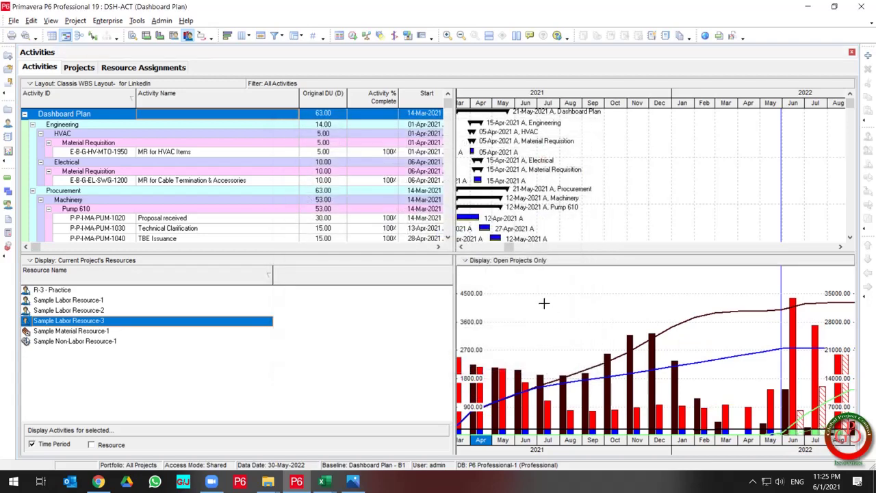
- Reopen the Resource Usage Profile Options to review them, then close them
{"action": "right_click", "coordinate": [542, 301]}
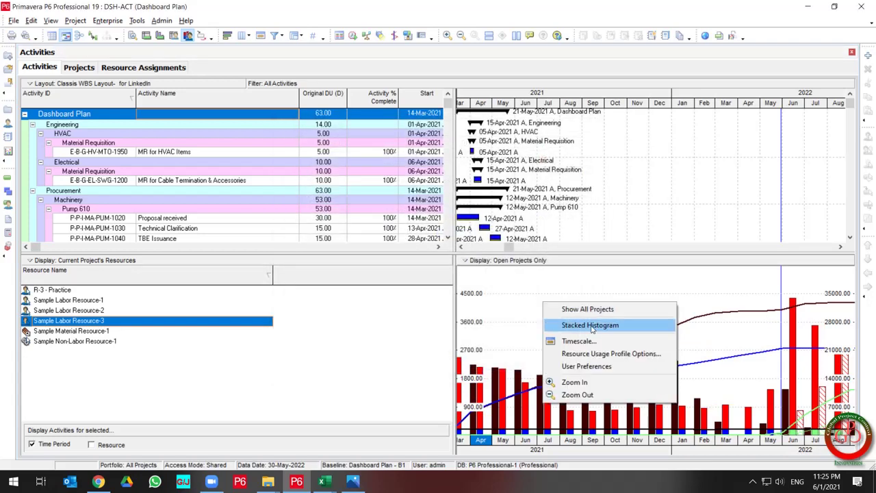
{"action": "left_click", "coordinate": [616, 354]}
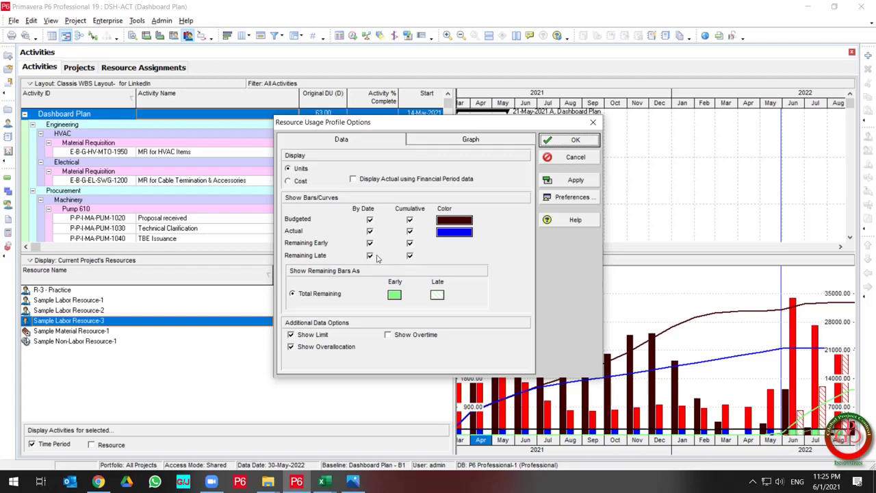
{"action": "left_click", "coordinate": [573, 141]}
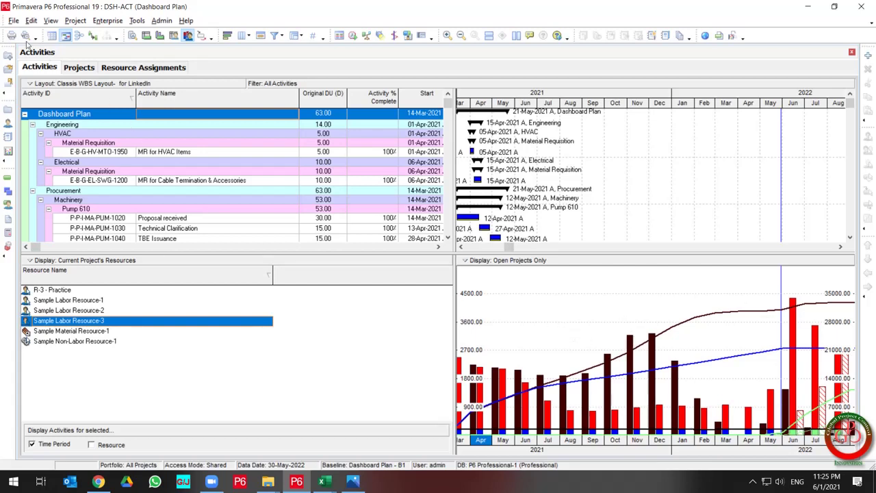
- Open the layout's print preview and its Page Setup options
{"action": "left_click", "coordinate": [15, 23]}
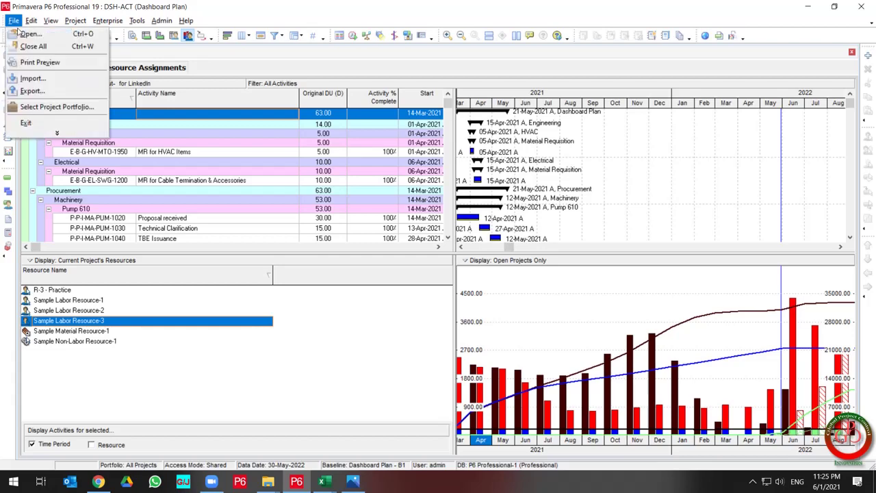
{"action": "left_click", "coordinate": [38, 62]}
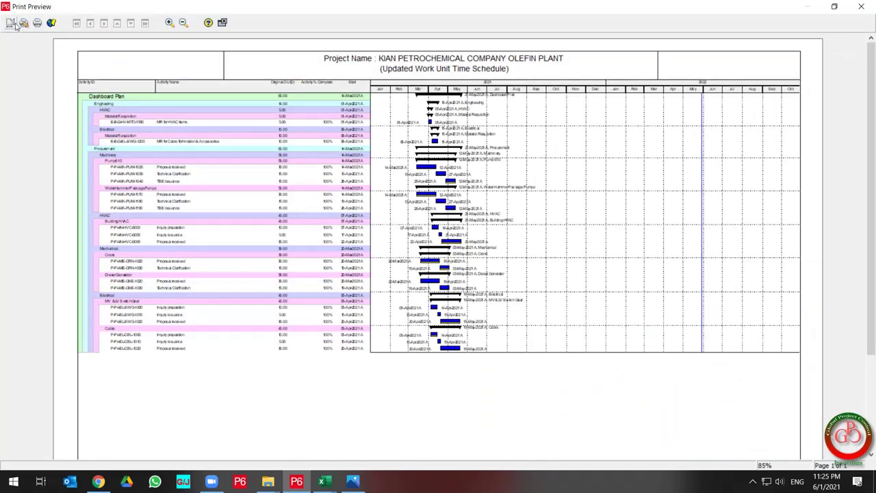
{"action": "left_click", "coordinate": [100, 82]}
{"action": "left_click", "coordinate": [527, 145]}
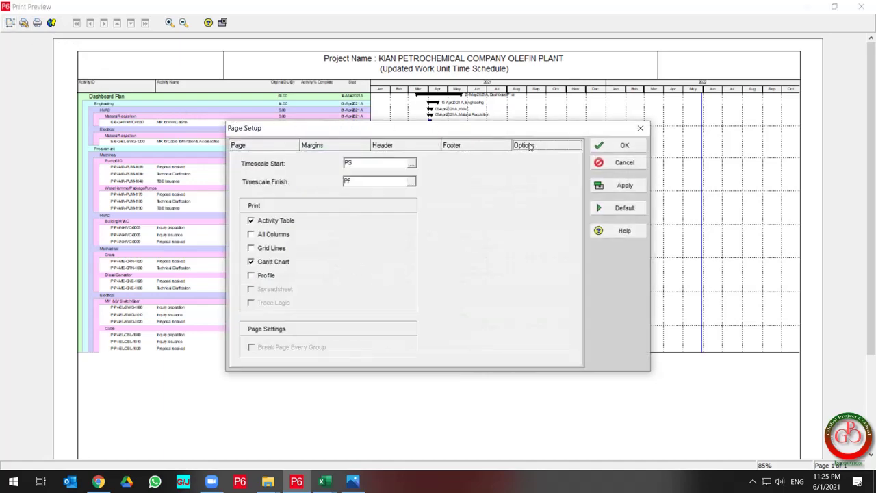
- Print only the Profile, excluding Gantt Chart and Activity Table, then close the preview
{"action": "left_click", "coordinate": [263, 276]}
{"action": "left_click", "coordinate": [252, 262]}
{"action": "left_click", "coordinate": [255, 221]}
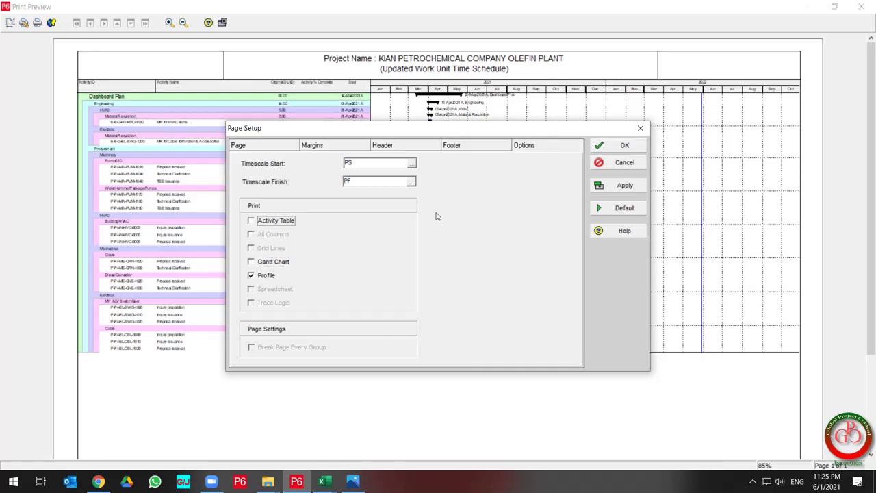
{"action": "left_click", "coordinate": [640, 188]}
{"action": "left_click", "coordinate": [630, 146]}
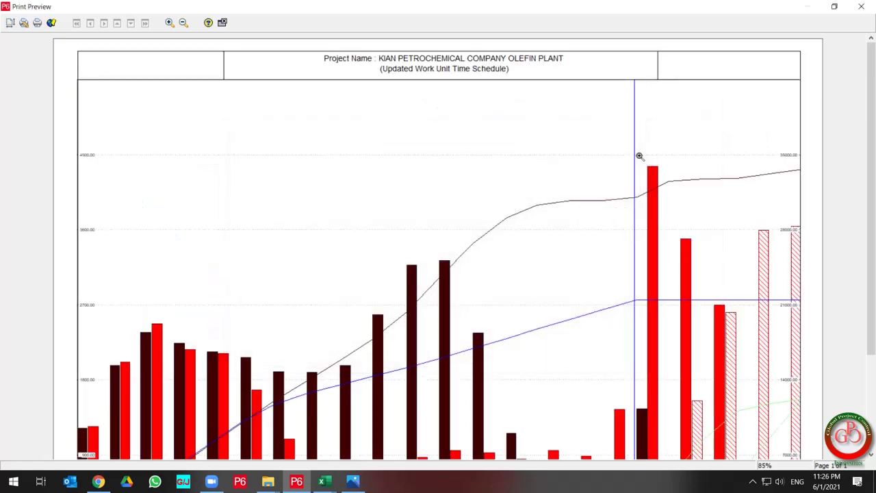
{"action": "left_click_drag", "start_coordinate": [873, 233], "coordinate": [867, 305]}
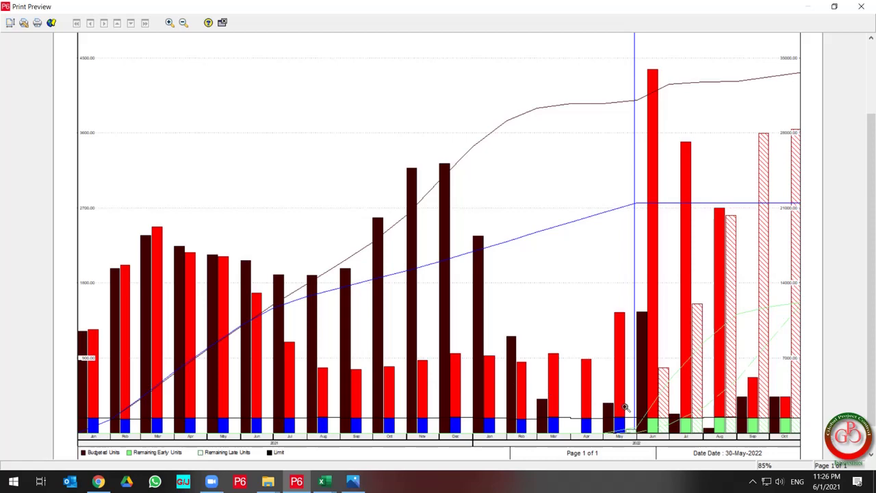
{"action": "key", "text": "Escape"}
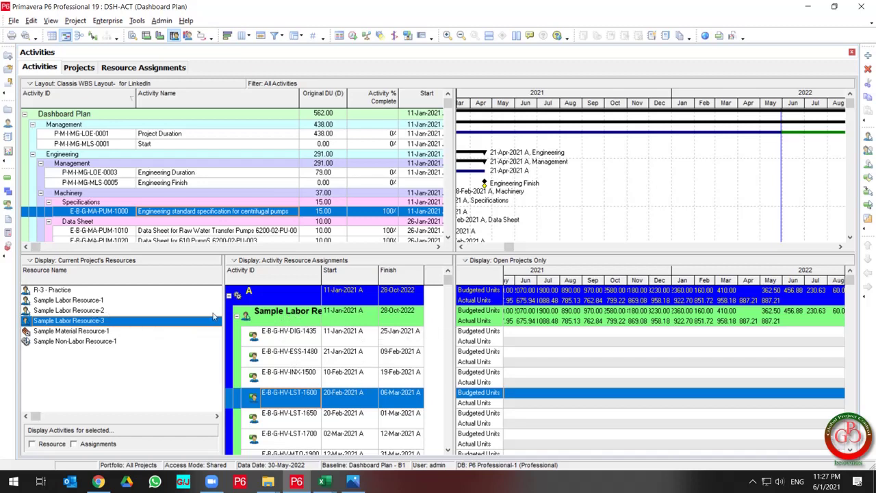
- Customize the assignments' Group and Sort so they are grouped by WBS
{"action": "left_click", "coordinate": [243, 263]}
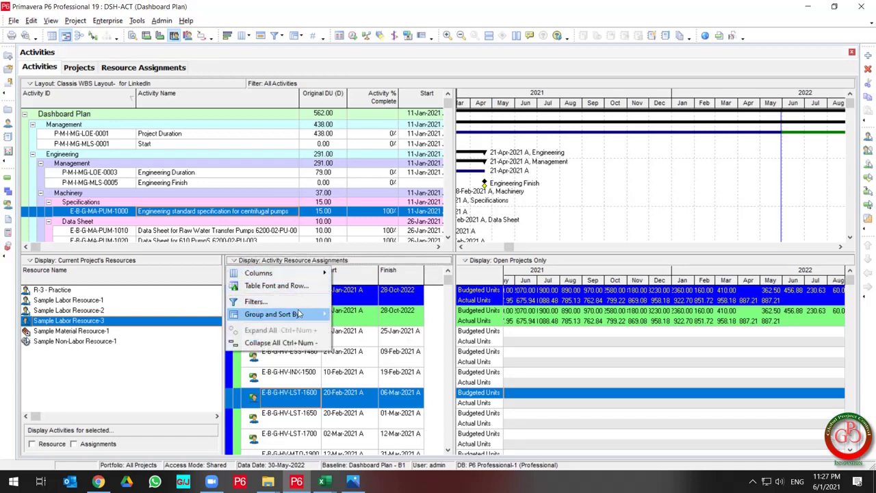
{"action": "mouse_move", "coordinate": [304, 315]}
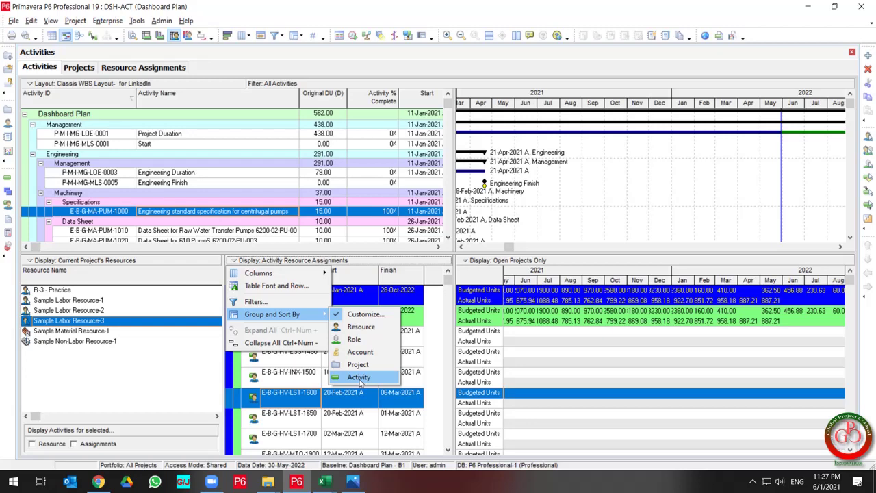
{"action": "left_click", "coordinate": [367, 315]}
{"action": "left_click", "coordinate": [317, 225]}
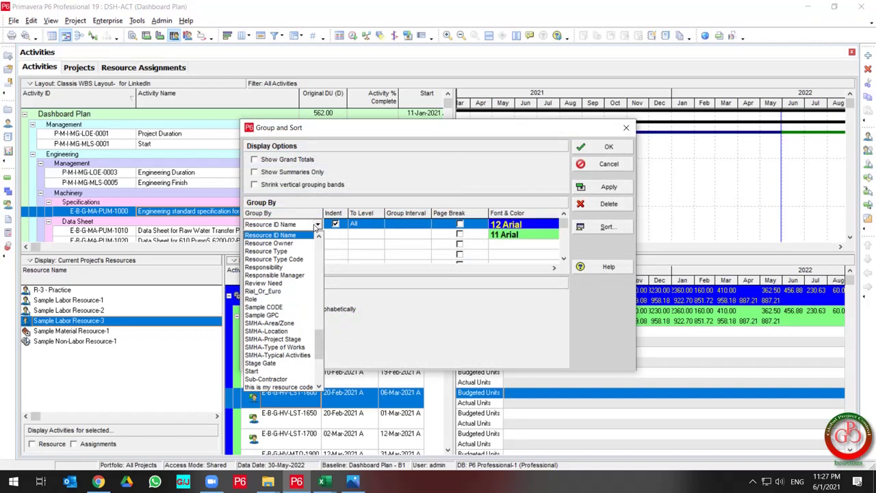
{"action": "key", "text": "w"}
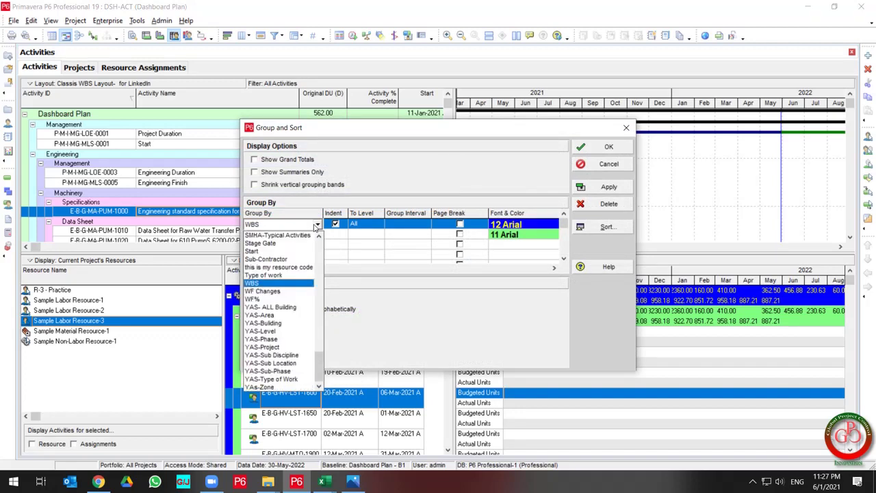
{"action": "left_click", "coordinate": [280, 282]}
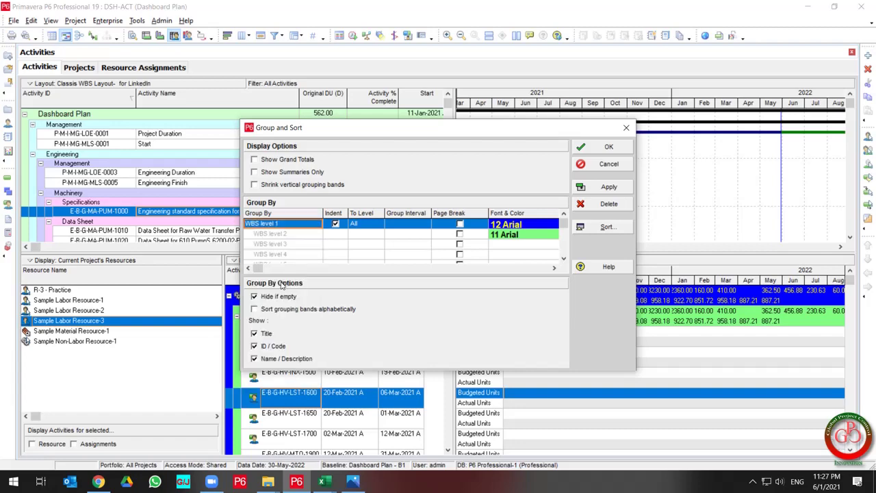
{"action": "left_click", "coordinate": [600, 187]}
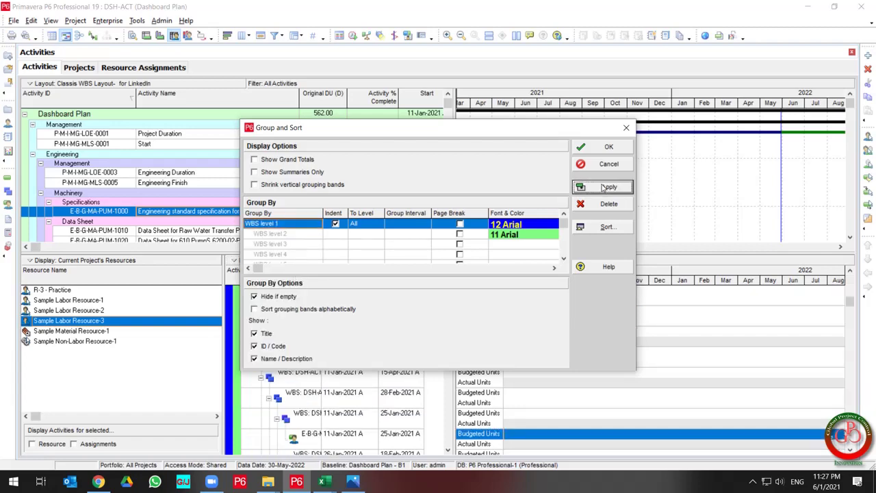
{"action": "left_click", "coordinate": [609, 147]}
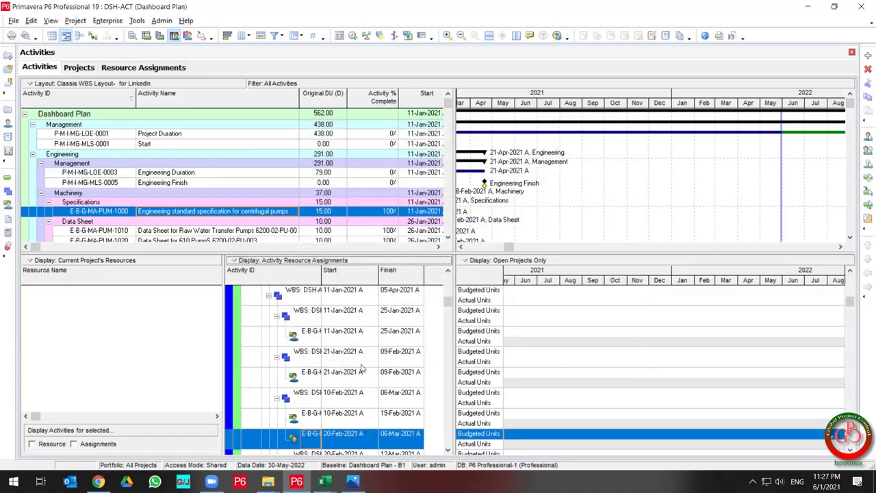
{"action": "left_click", "coordinate": [345, 385]}
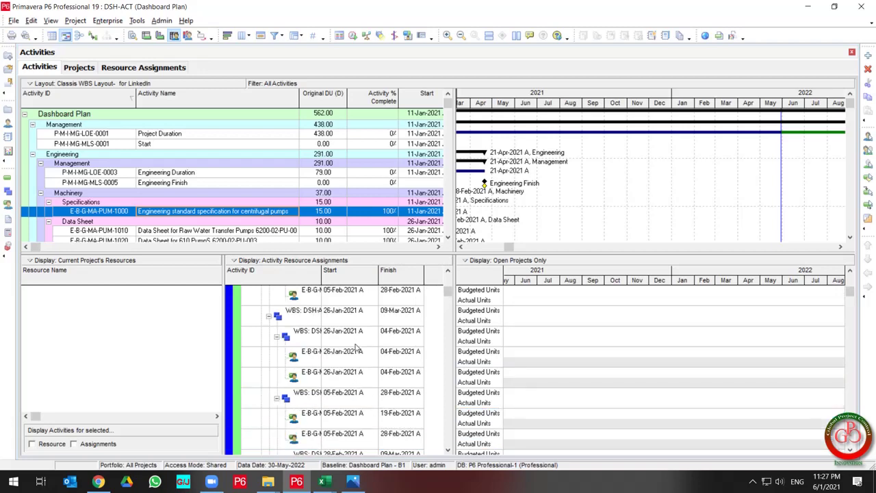
- Regroup the assignments panel by Resource via Group and Sort By
{"action": "right_click", "coordinate": [349, 320]}
{"action": "mouse_move", "coordinate": [349, 321]}
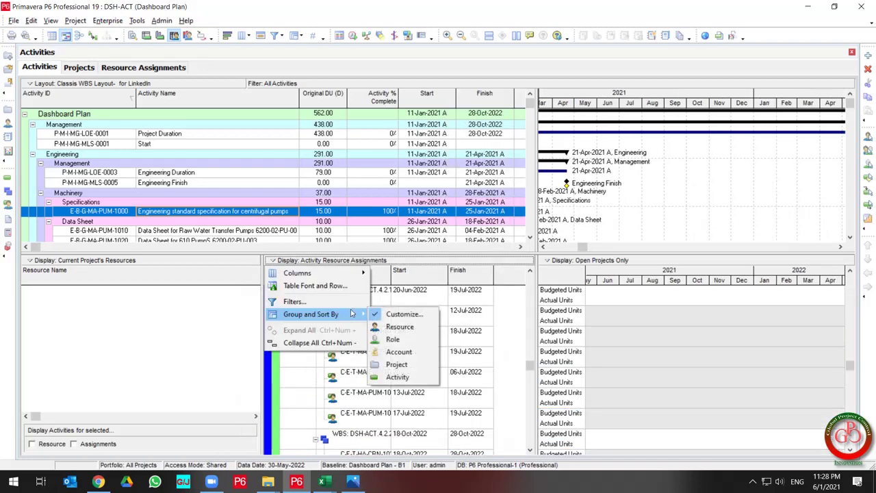
{"action": "left_click", "coordinate": [411, 330]}
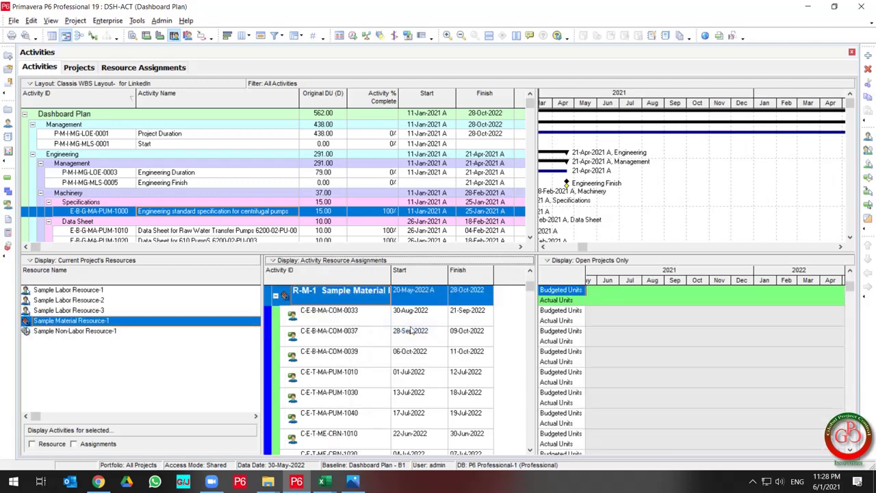
{"action": "left_click", "coordinate": [301, 261]}
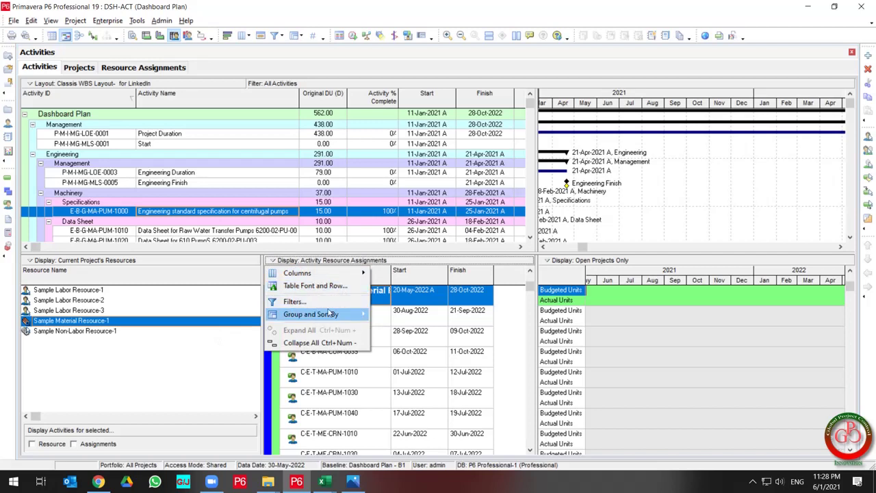
{"action": "mouse_move", "coordinate": [342, 314]}
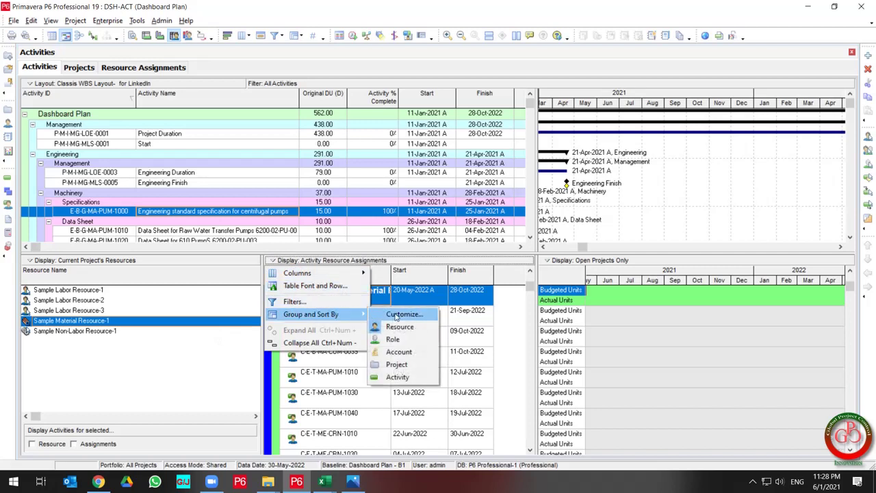